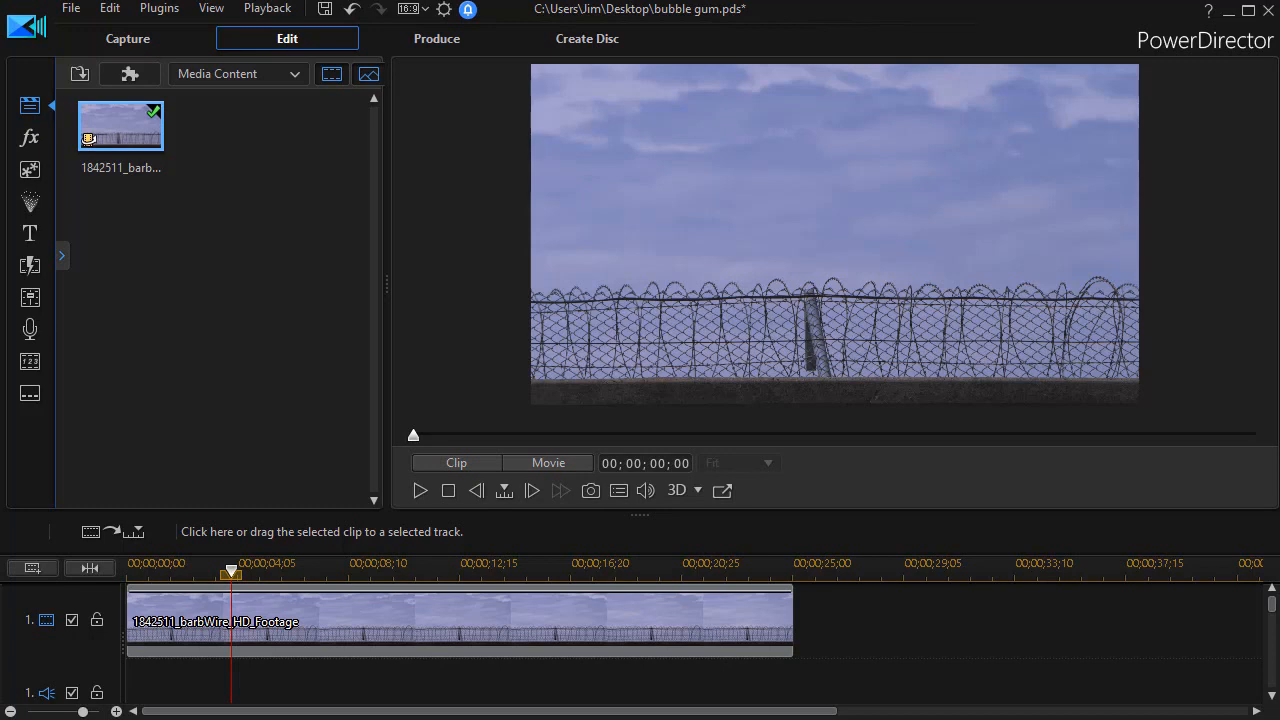
Create a new particle object from the default football-1 image.
{"action": "left_click", "coordinate": [30, 203]}
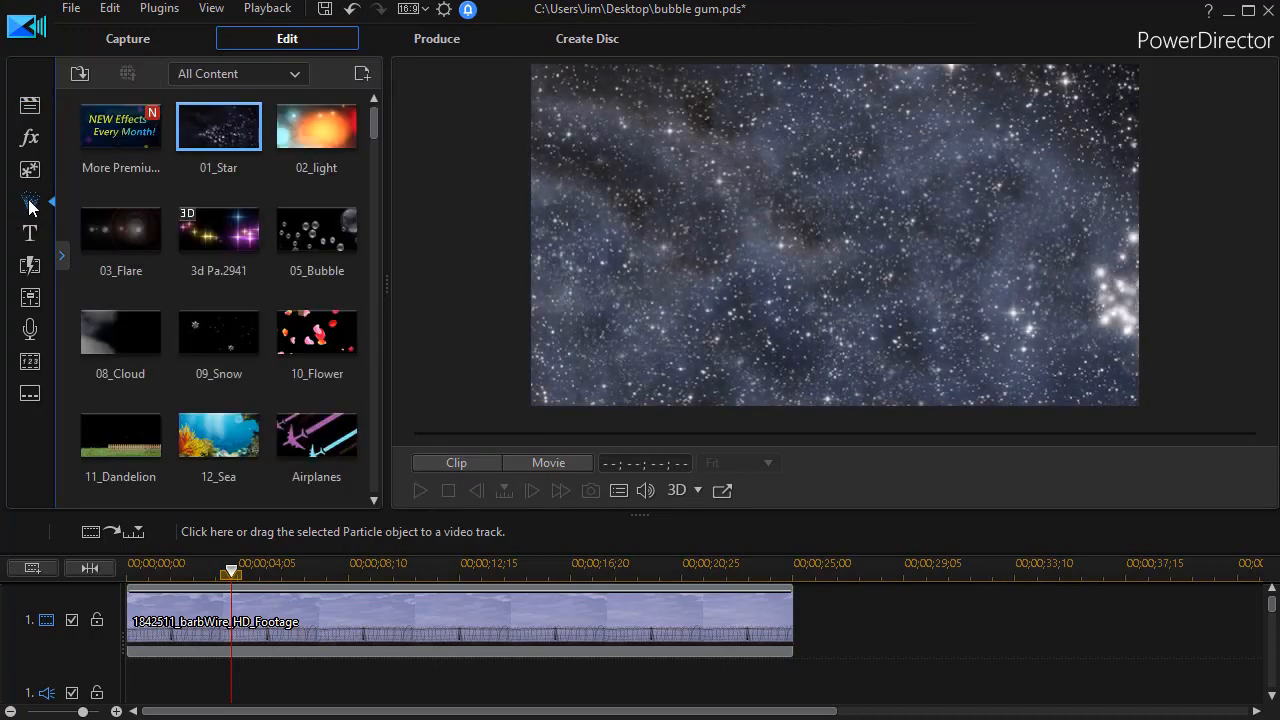
{"action": "left_click", "coordinate": [363, 75]}
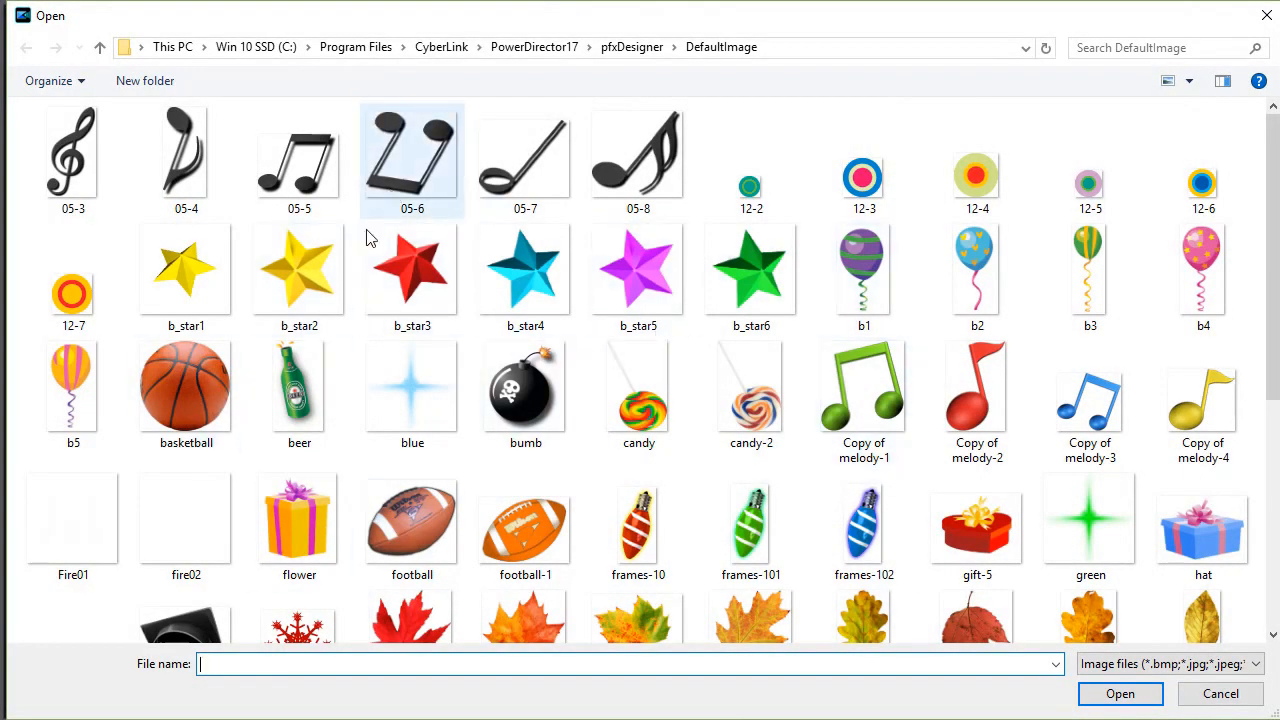
{"action": "left_click", "coordinate": [535, 537]}
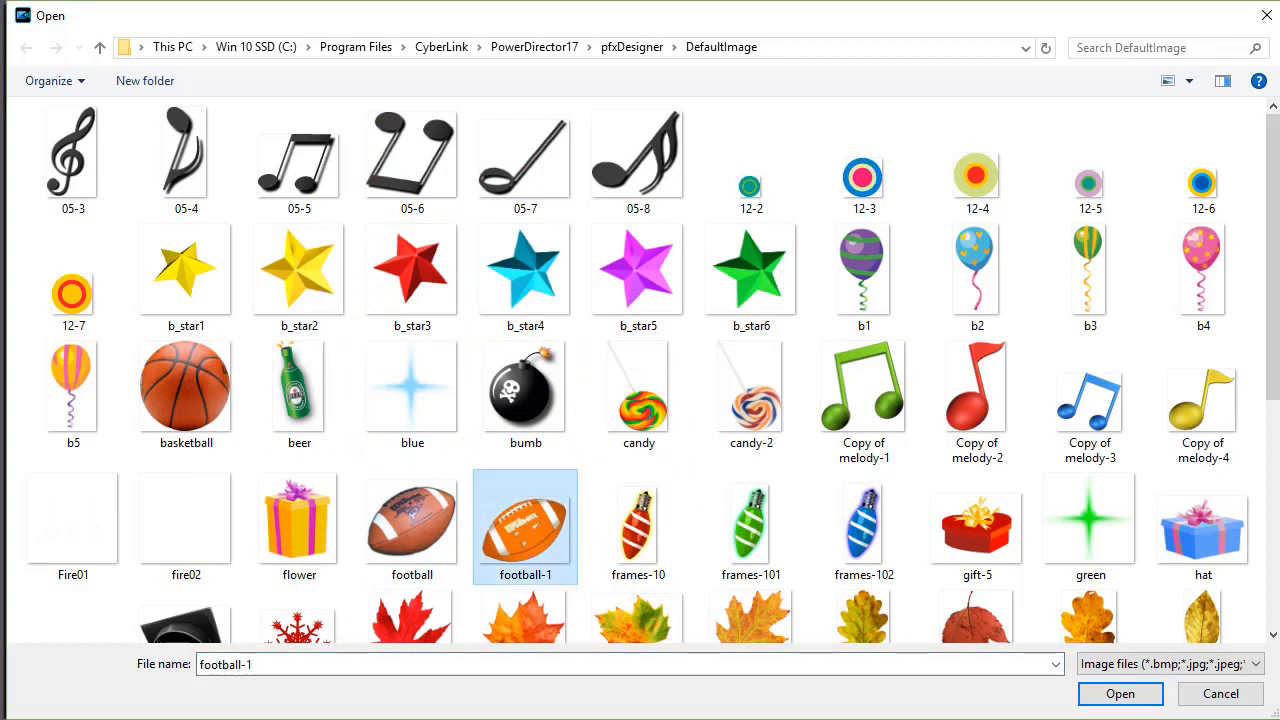
{"action": "left_click", "coordinate": [1110, 698]}
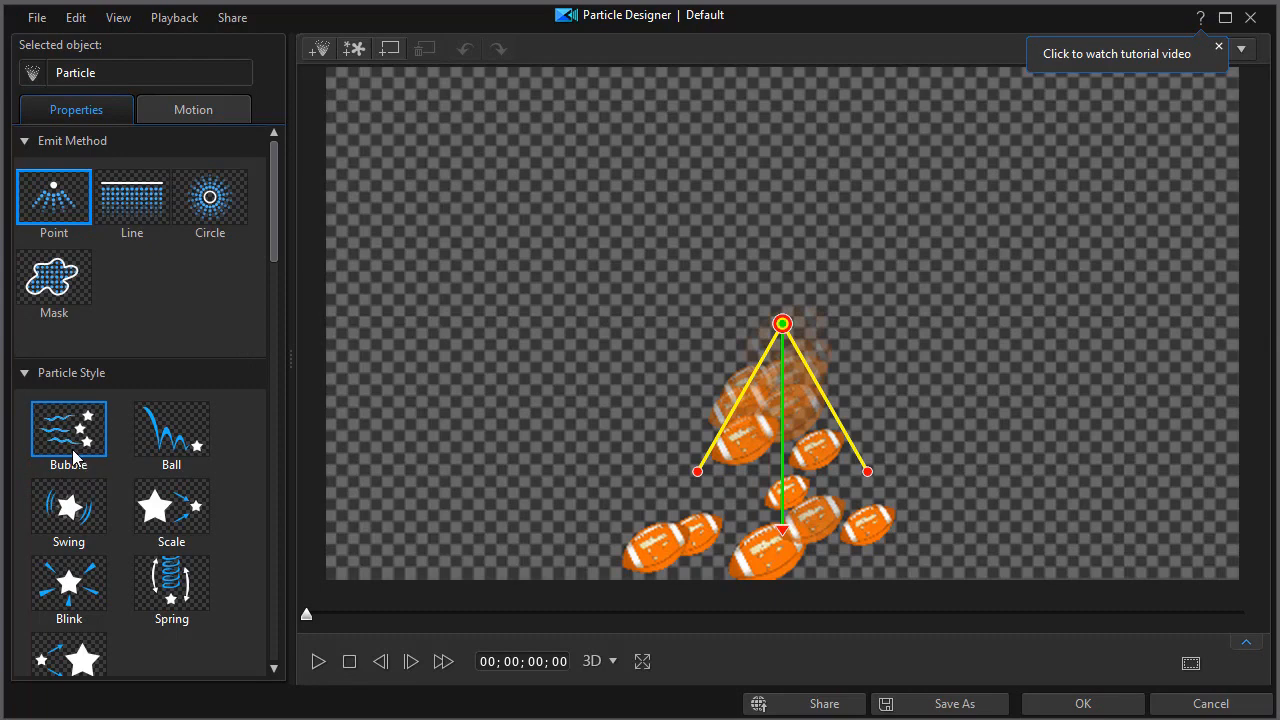
Move the point emitter to the left edge of the frame, aim it horizontally right, and narrow its spread to a straight line.
{"action": "left_click", "coordinate": [25, 143]}
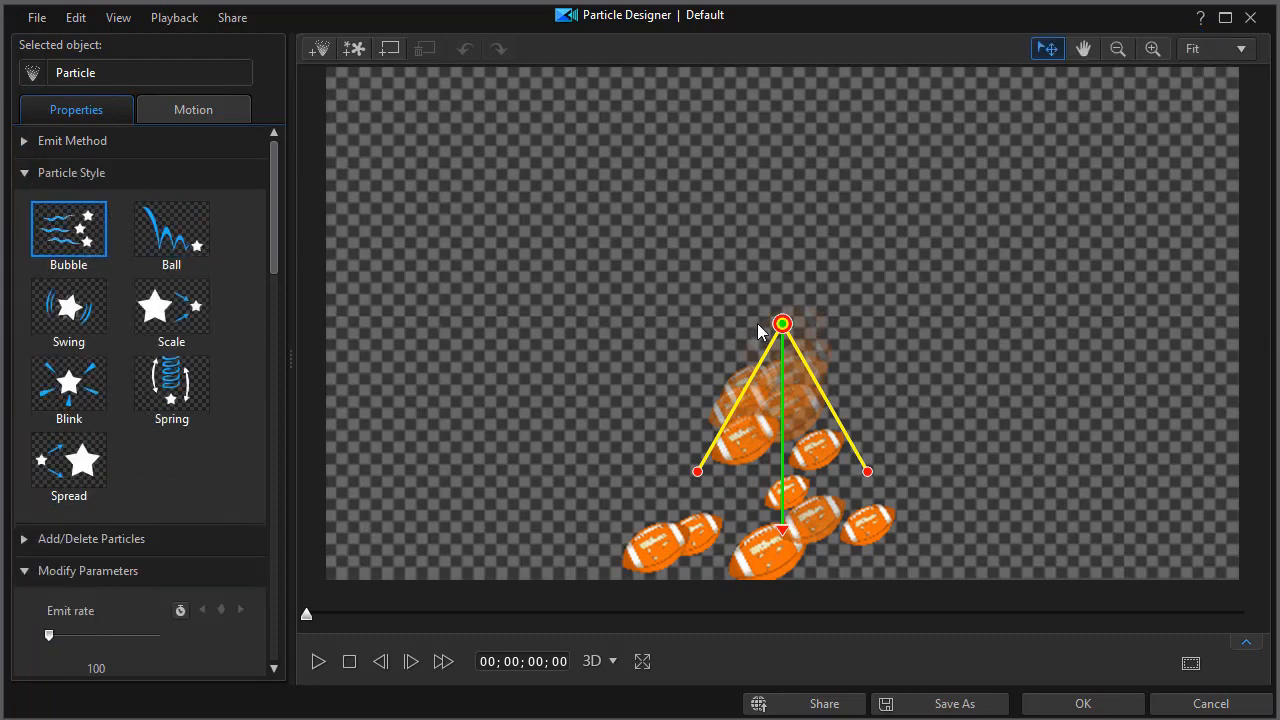
{"action": "left_click_drag", "start_coordinate": [782, 323], "coordinate": [438, 243]}
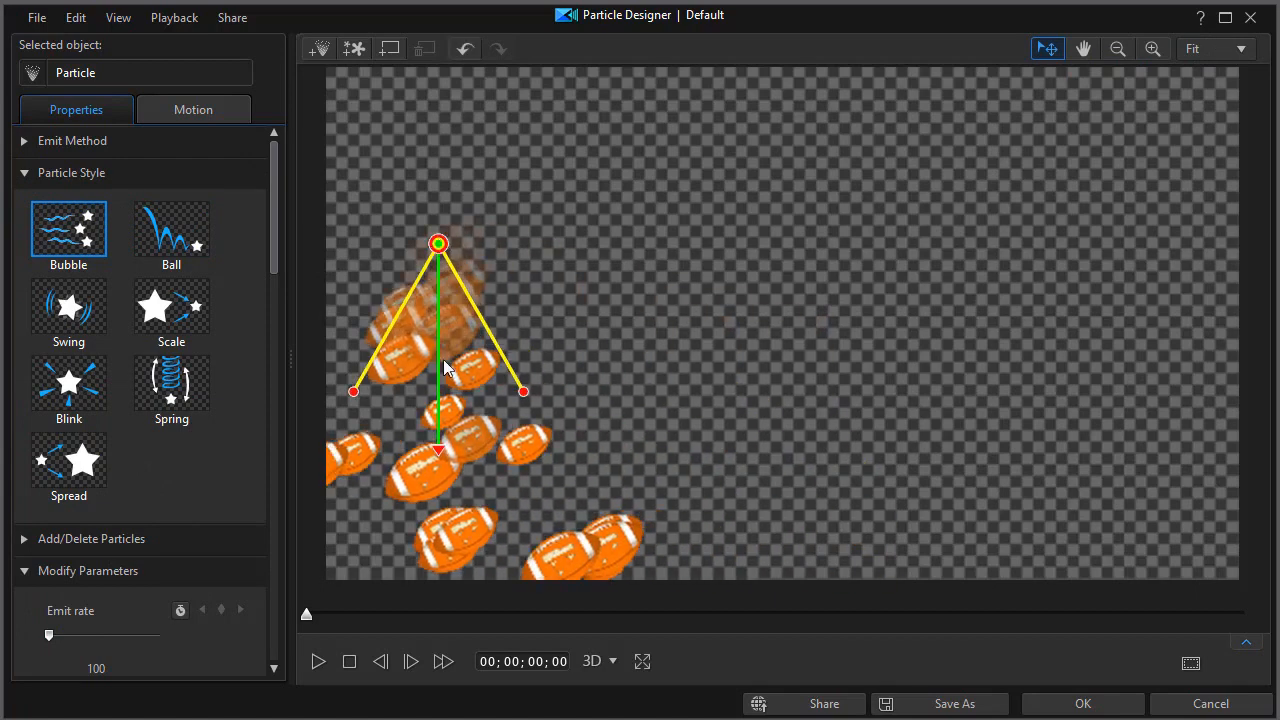
{"action": "left_click_drag", "start_coordinate": [438, 448], "coordinate": [665, 250]}
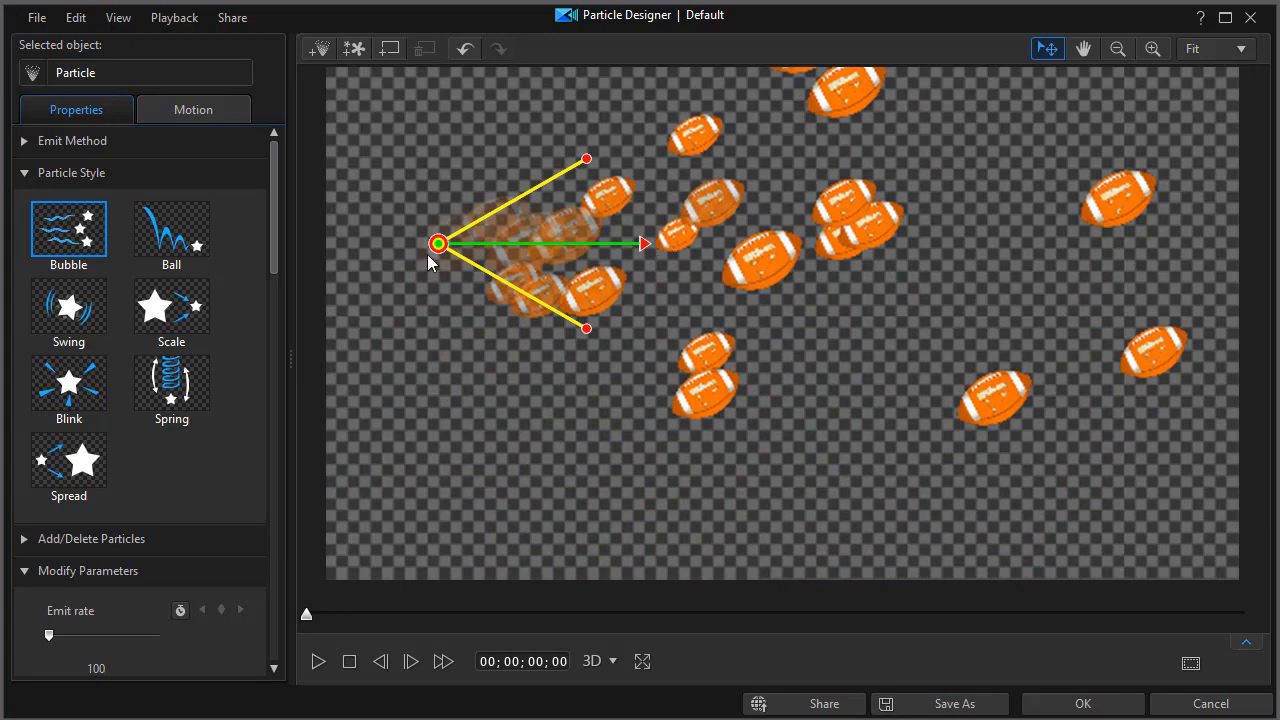
{"action": "left_click_drag", "start_coordinate": [438, 248], "coordinate": [351, 345]}
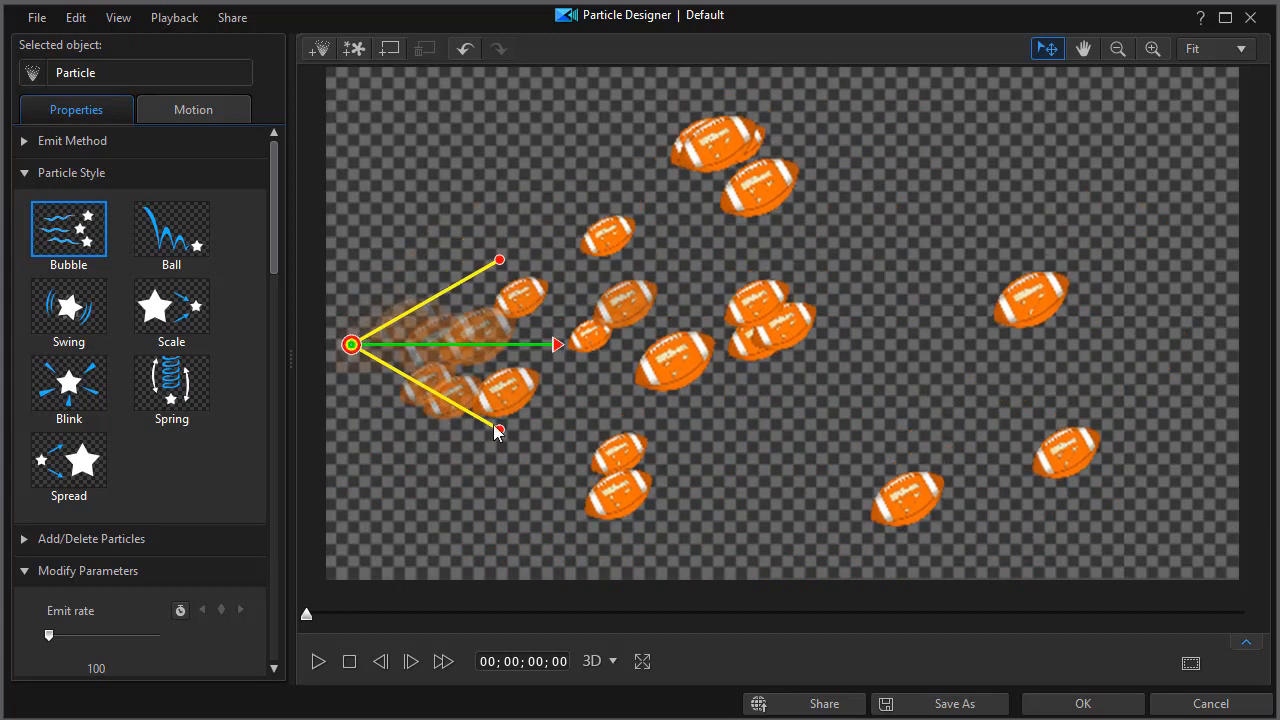
{"action": "left_click_drag", "start_coordinate": [501, 430], "coordinate": [518, 344]}
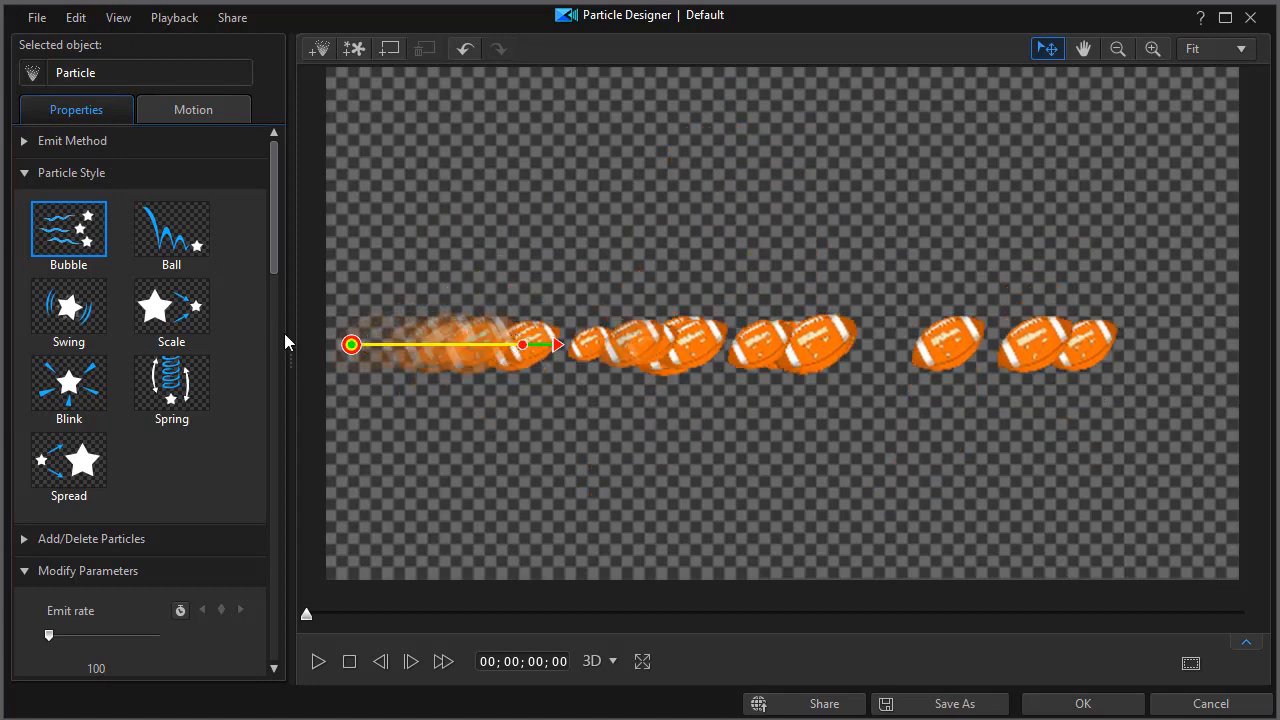
Preview the football particle animation before changing the wave parameters.
{"action": "left_click_drag", "start_coordinate": [272, 254], "coordinate": [255, 503]}
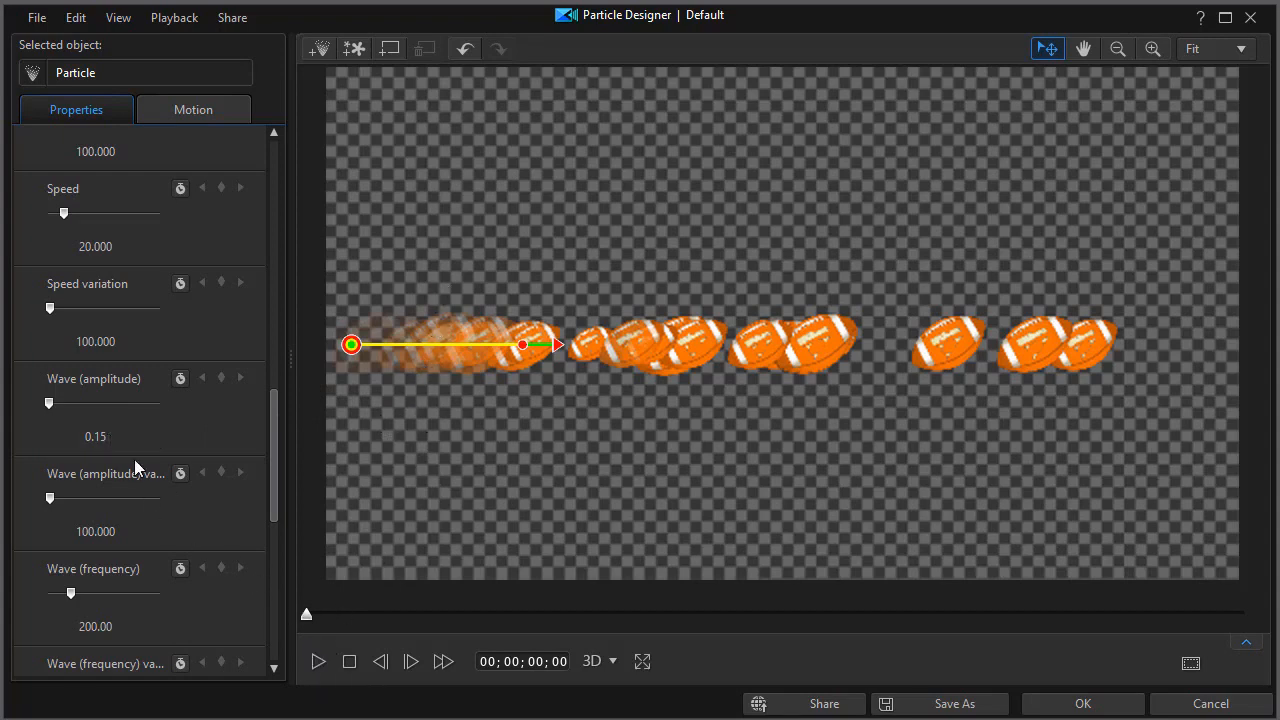
{"action": "left_click", "coordinate": [318, 663]}
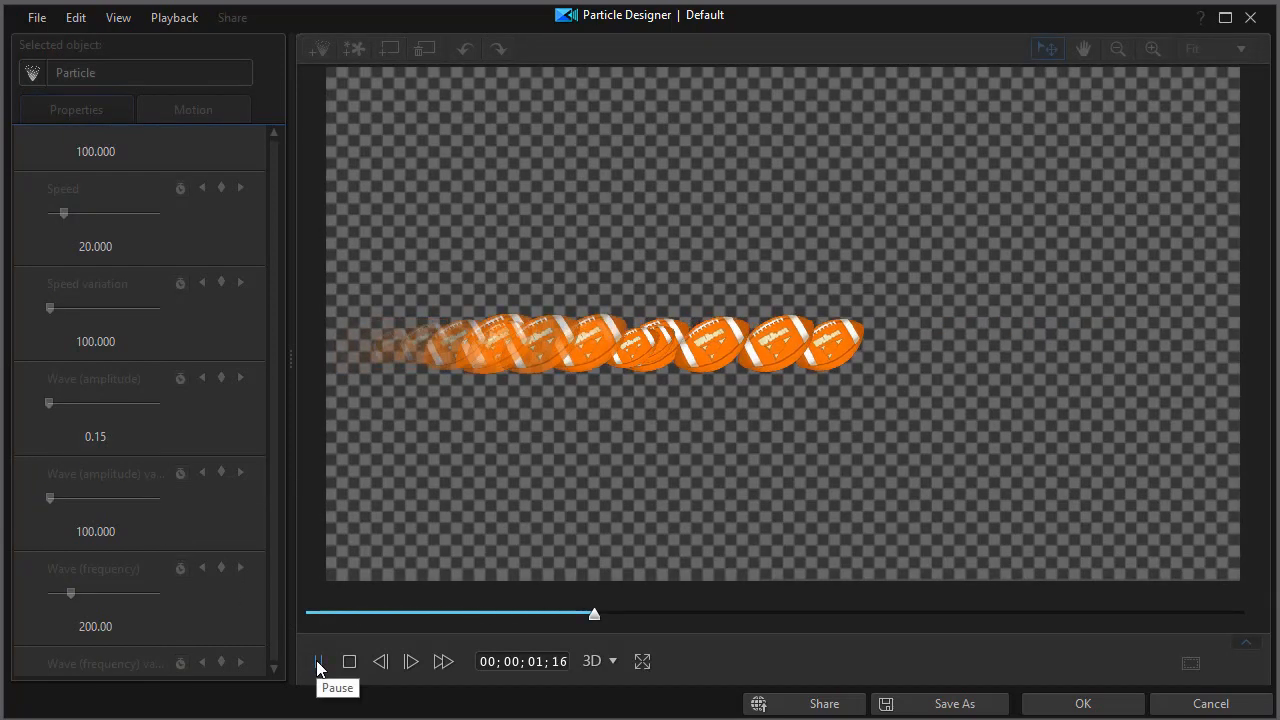
{"action": "left_click", "coordinate": [318, 664]}
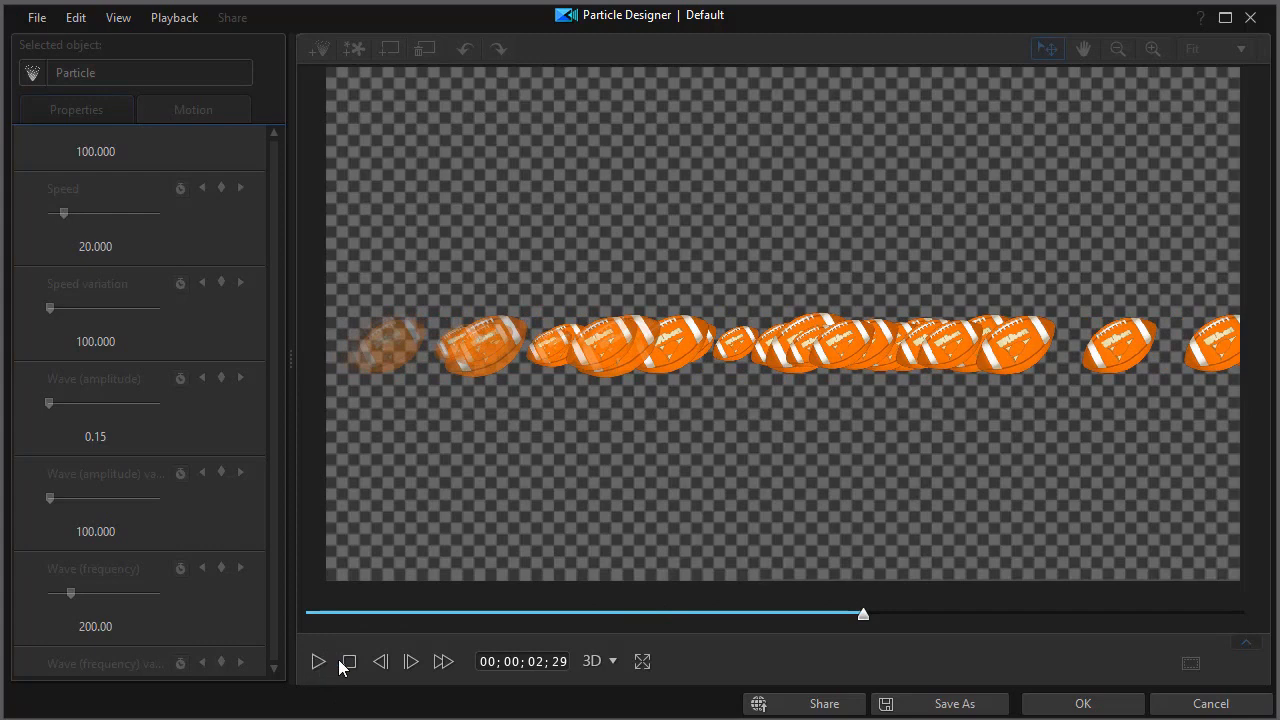
{"action": "left_click", "coordinate": [347, 666]}
Set the wave amplitude to 3.00 and preview the particle motion.
{"action": "left_click_drag", "start_coordinate": [118, 437], "coordinate": [1, 437]}
{"action": "type", "text": "3"}
{"action": "key", "text": "Return"}
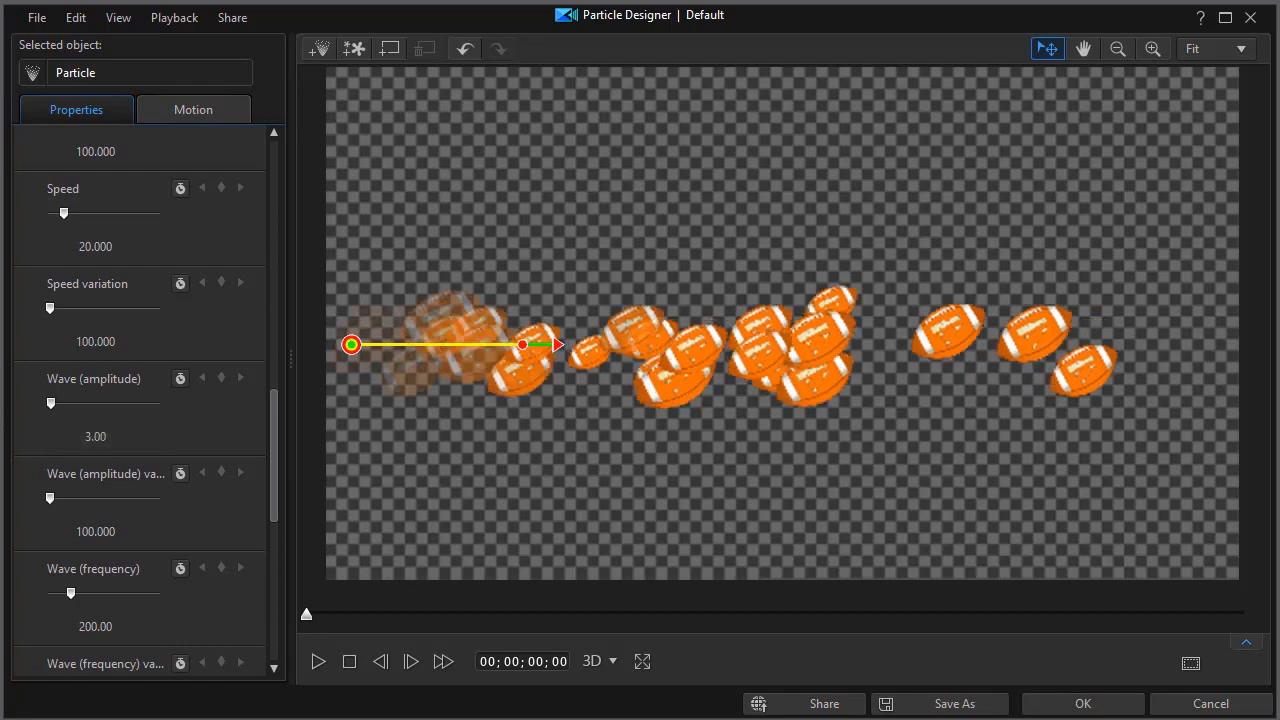
{"action": "left_click", "coordinate": [317, 661]}
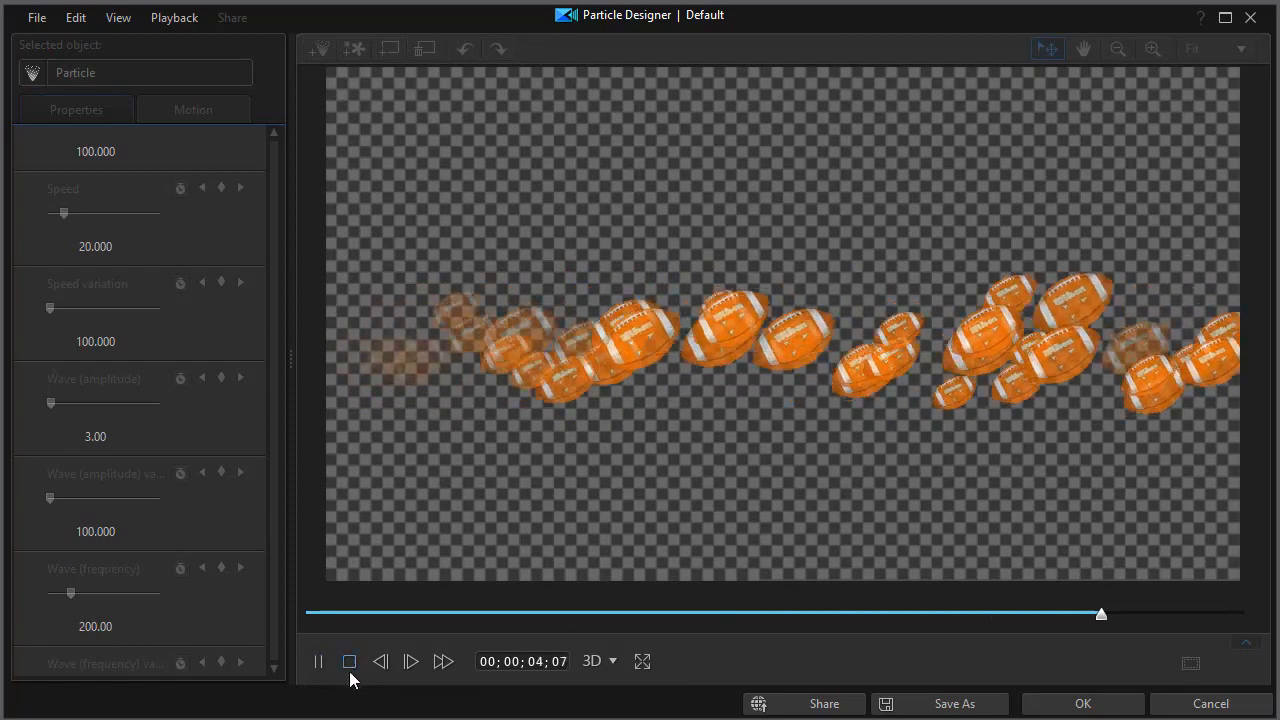
{"action": "left_click", "coordinate": [349, 663]}
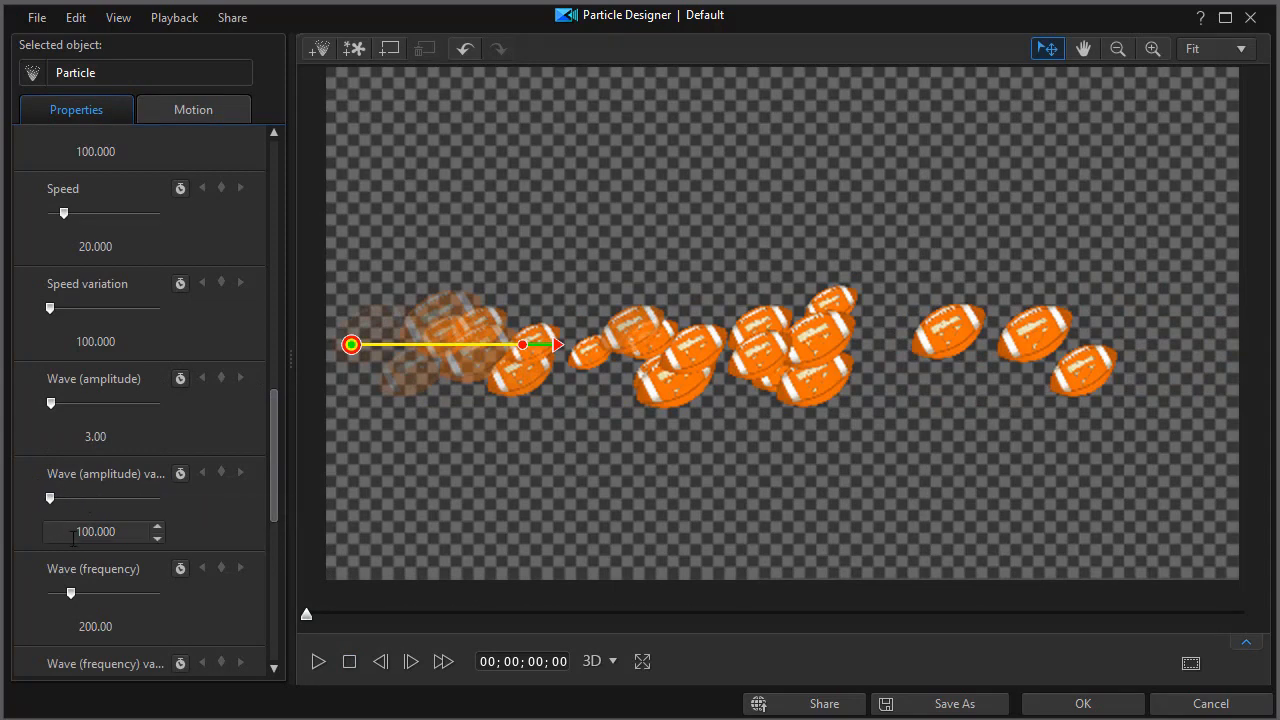
Set the wave amplitude variation to 500 and preview the particle motion.
{"action": "double_click", "coordinate": [123, 531]}
{"action": "type", "text": "5"}
{"action": "key", "text": "Return"}
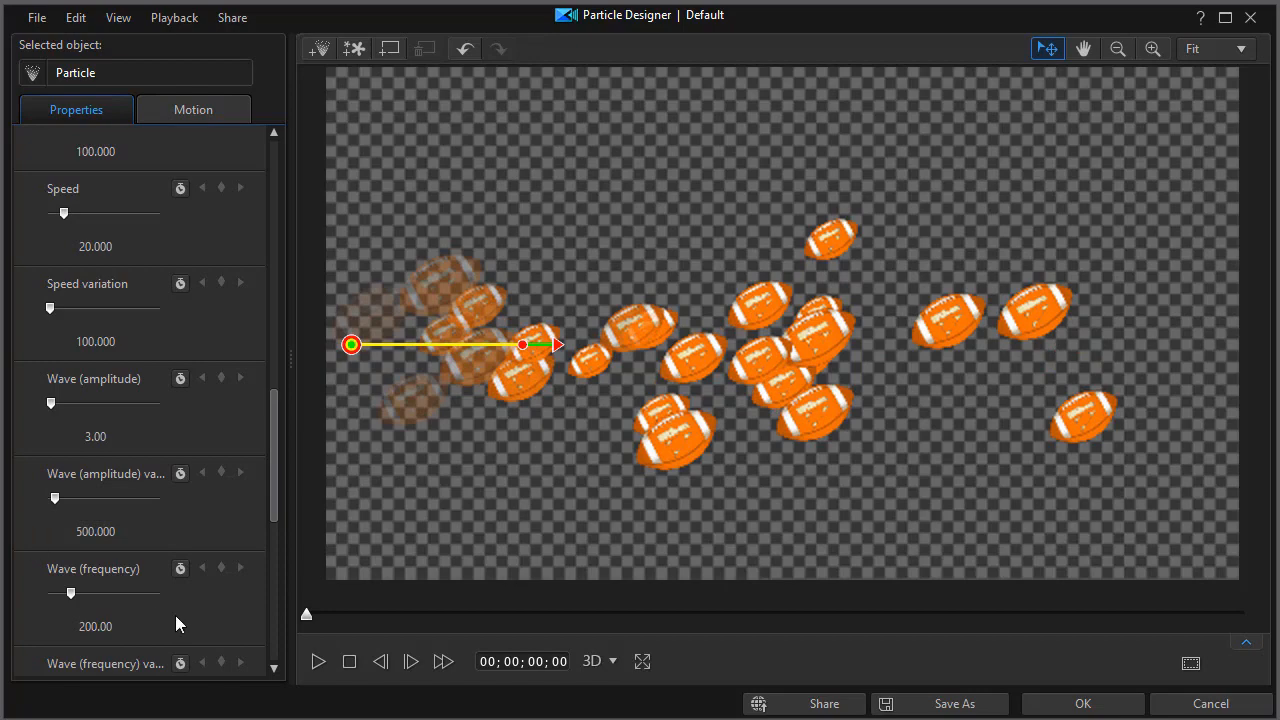
{"action": "left_click", "coordinate": [318, 662]}
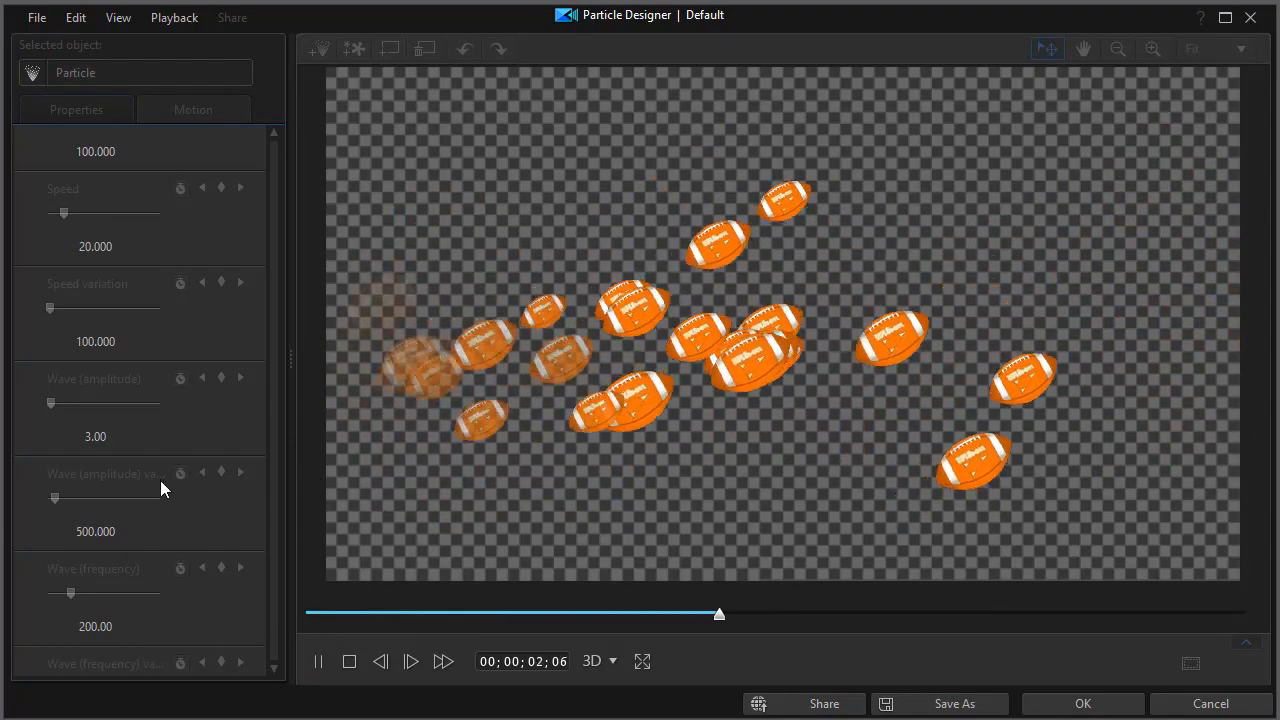
{"action": "left_click", "coordinate": [347, 663]}
Set the wave amplitude variation back to 100.
{"action": "left_click", "coordinate": [122, 530]}
{"action": "double_click", "coordinate": [122, 530]}
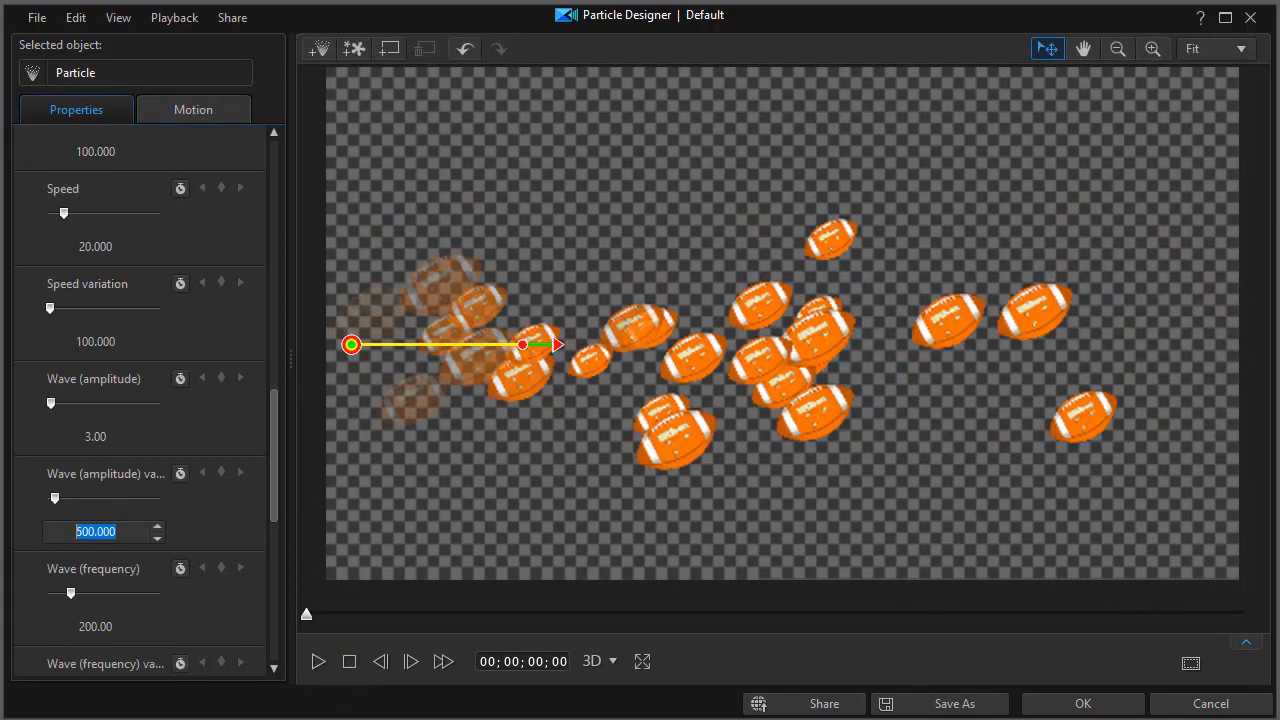
{"action": "type", "text": "1"}
{"action": "key", "text": "Return"}
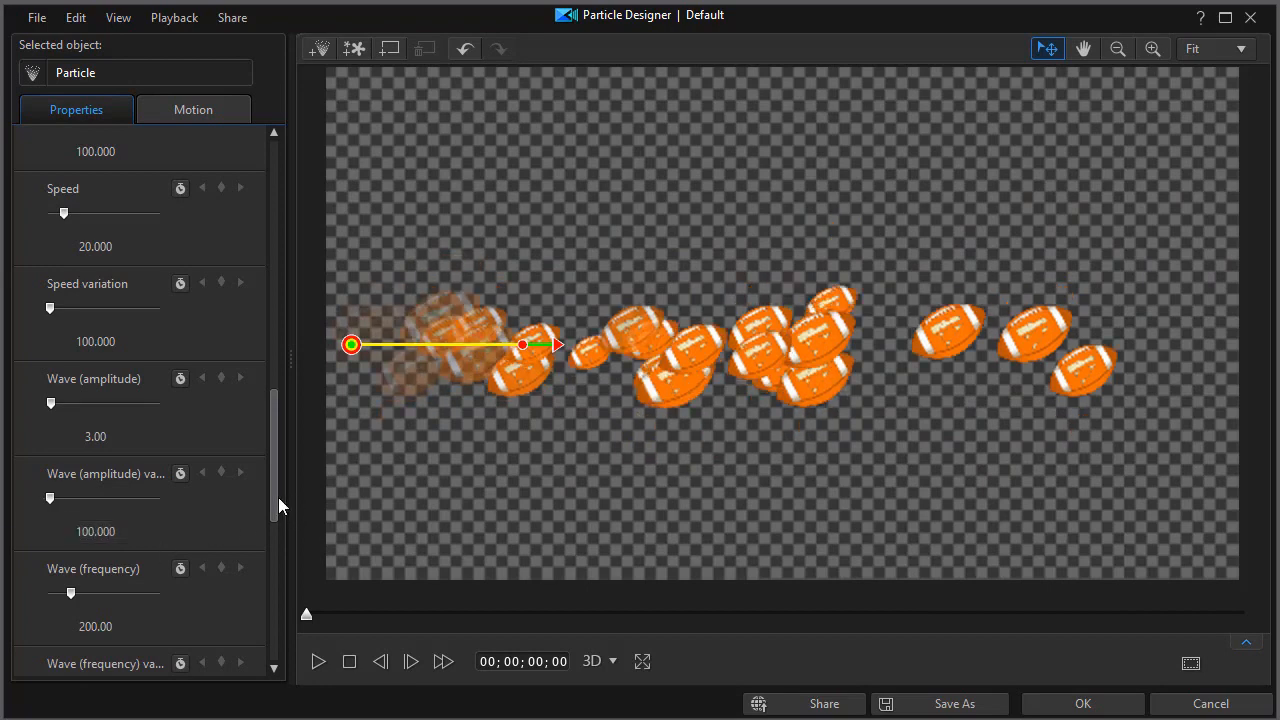
Set the wave frequency to 900, previewing the particle motion before and after the change.
{"action": "left_click_drag", "start_coordinate": [271, 494], "coordinate": [271, 528]}
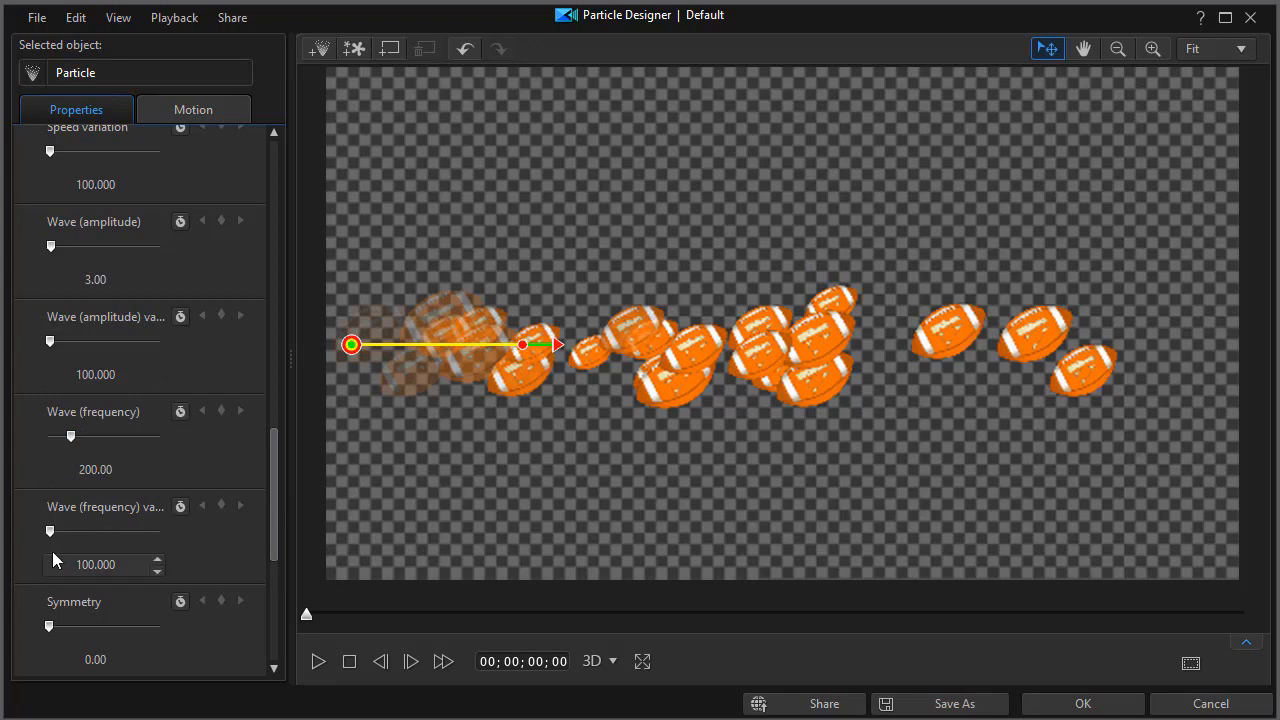
{"action": "scroll", "coordinate": [270, 533], "scroll_direction": "down", "scroll_amount": 3}
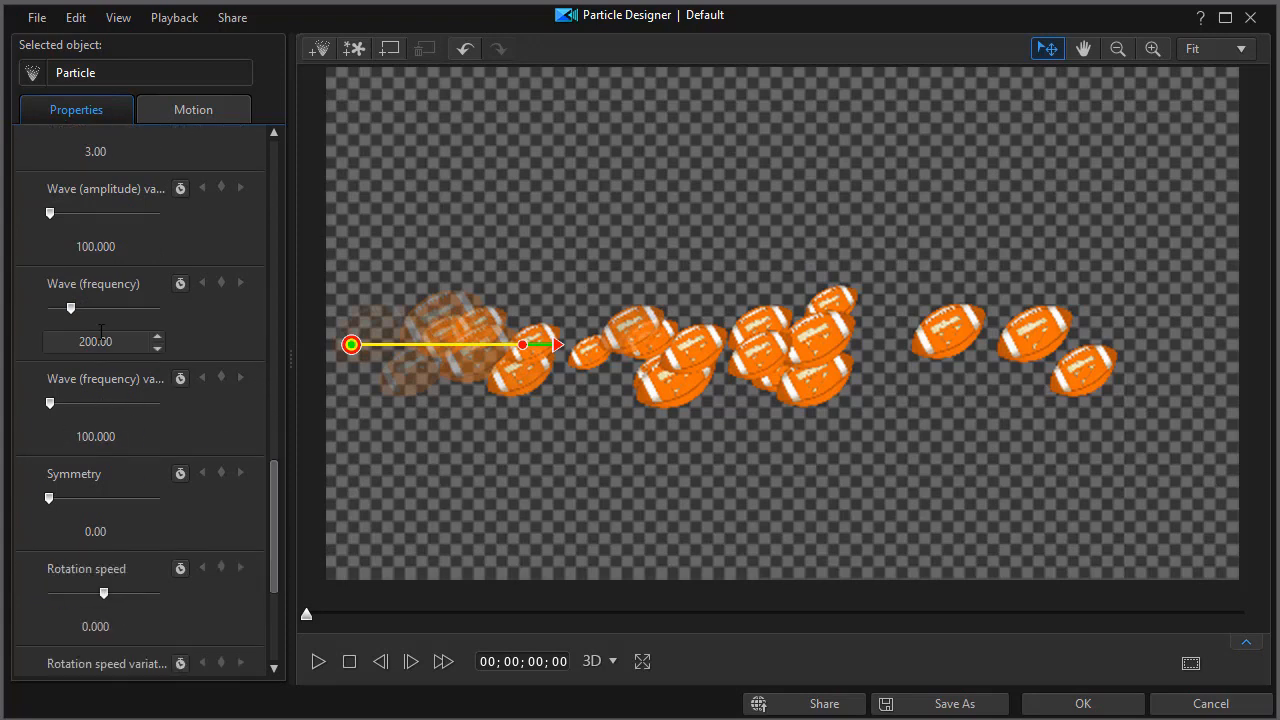
{"action": "left_click", "coordinate": [318, 664]}
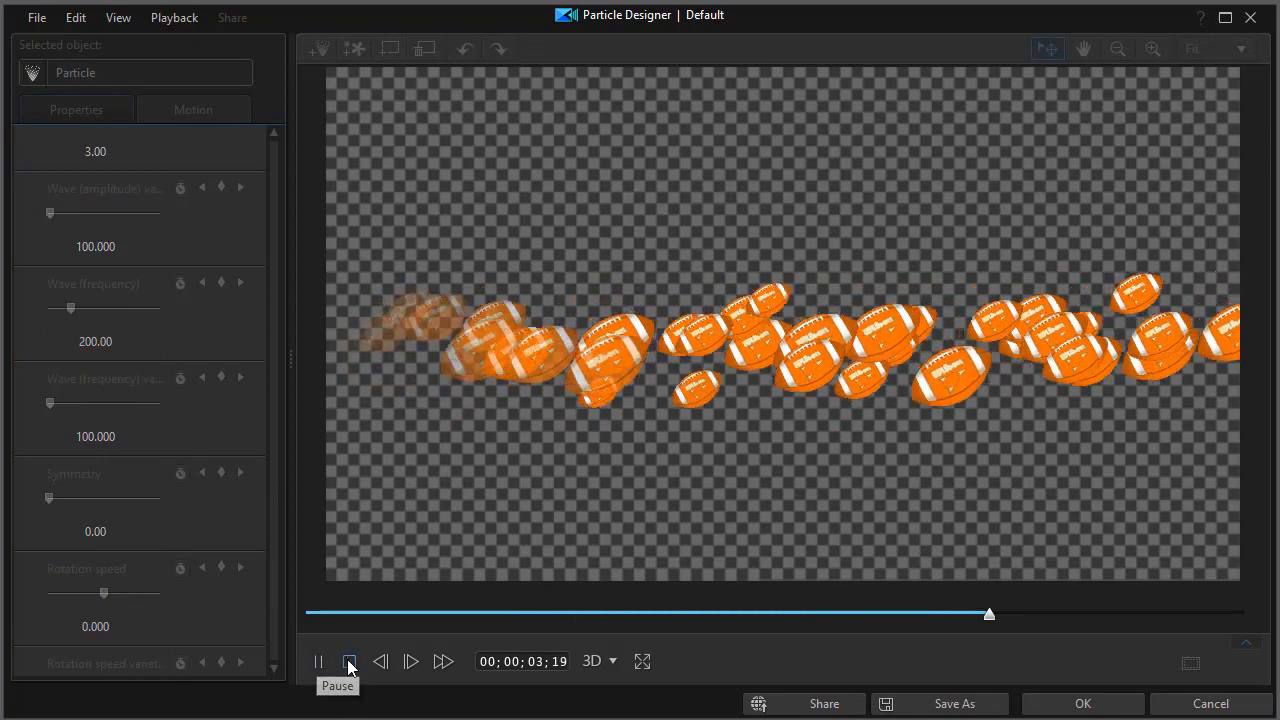
{"action": "left_click", "coordinate": [124, 337]}
{"action": "type", "text": "900"}
{"action": "key", "text": "Return"}
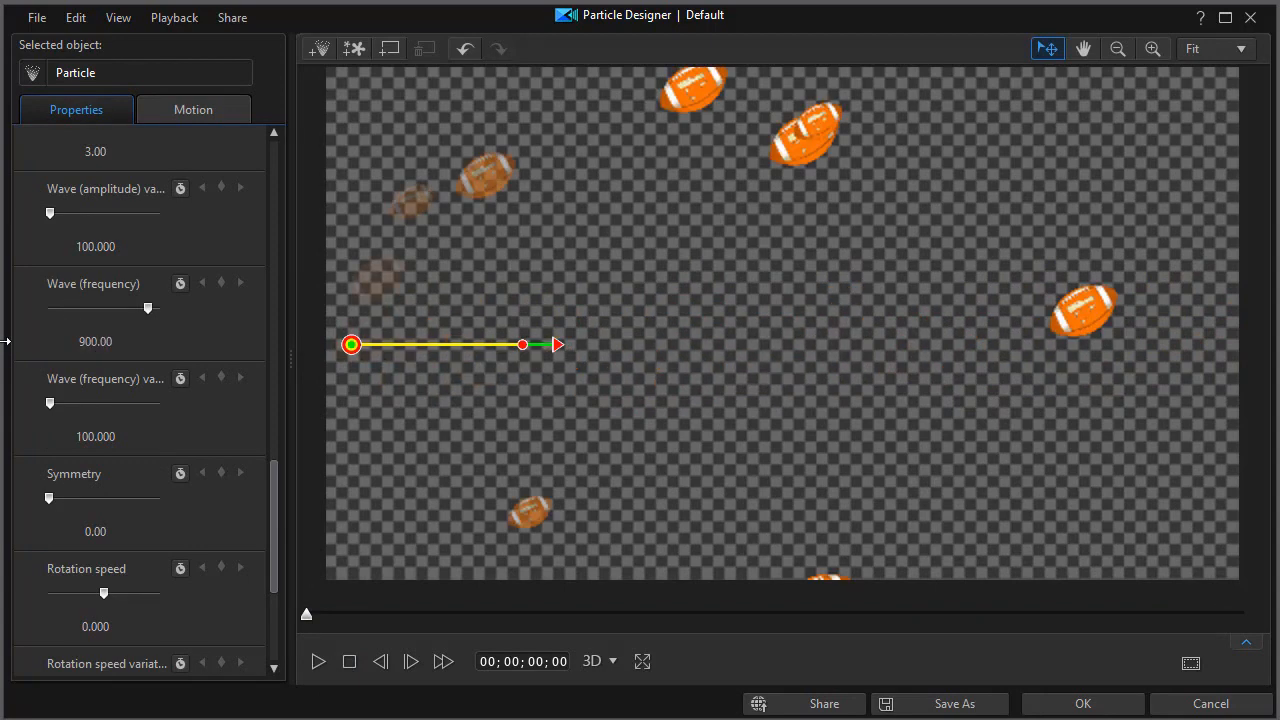
{"action": "left_click", "coordinate": [318, 663]}
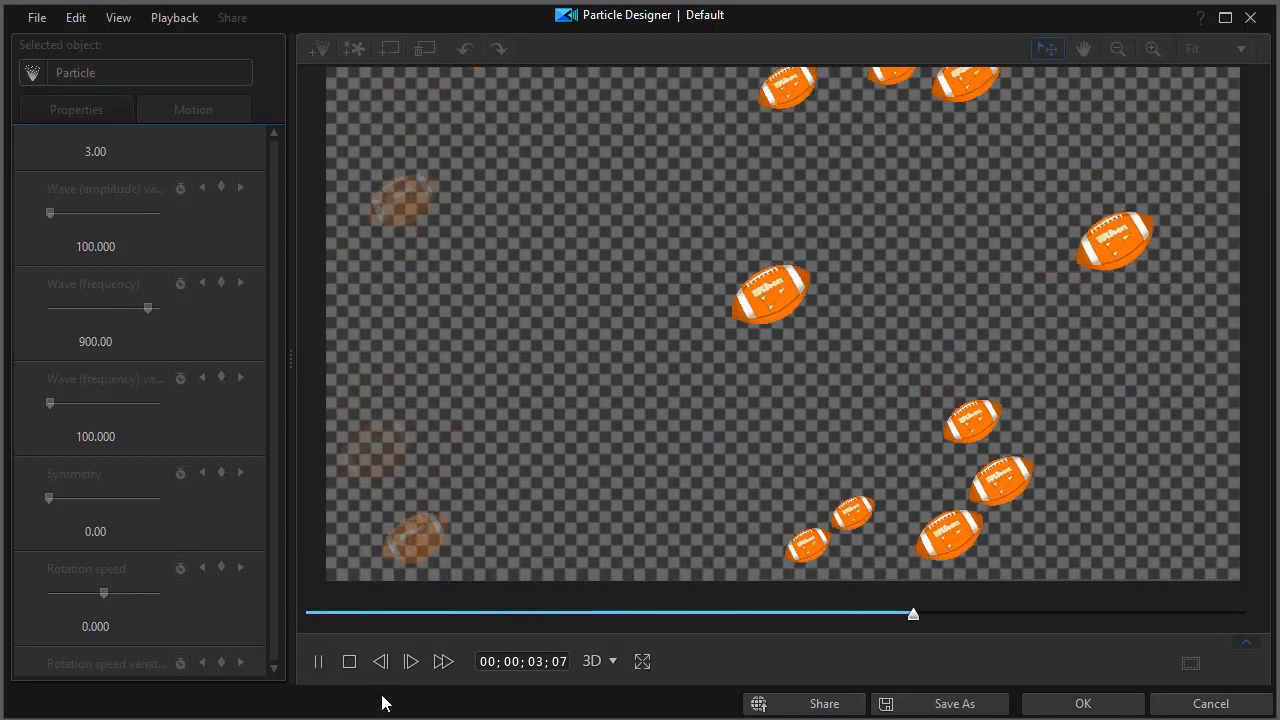
{"action": "left_click", "coordinate": [348, 662]}
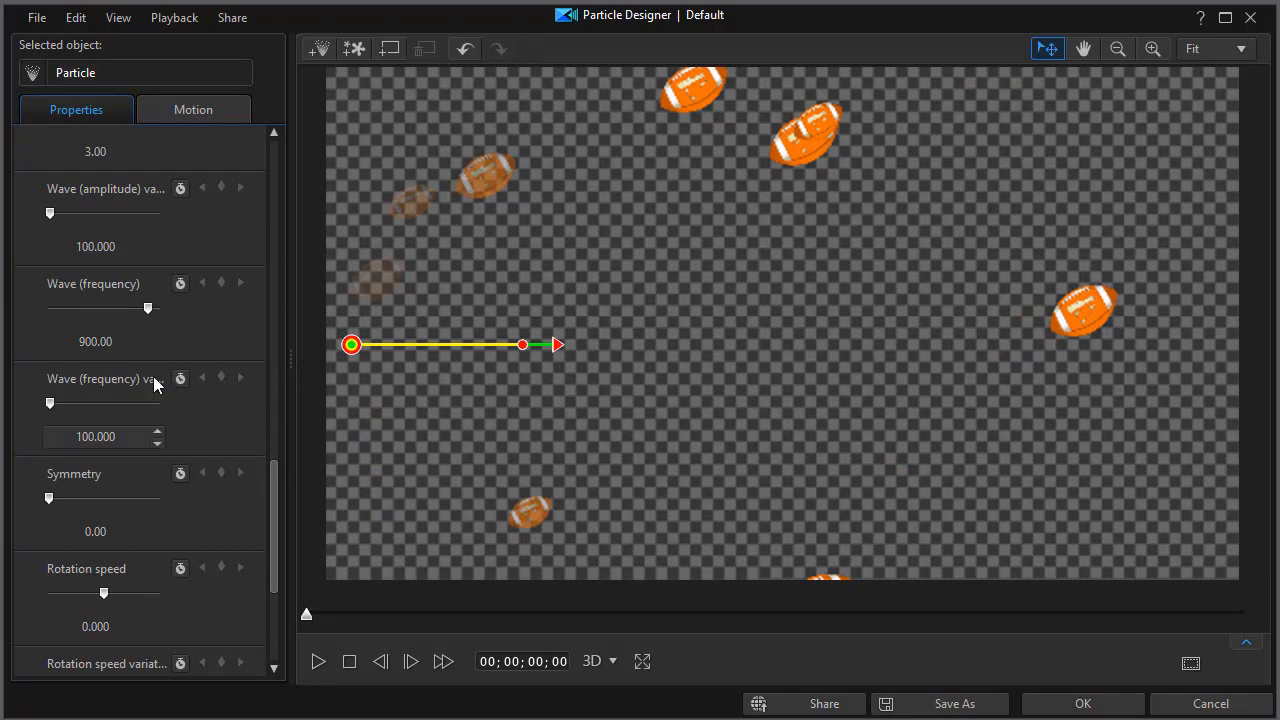
Set the wave frequency to 300 and preview the particle motion.
{"action": "left_click", "coordinate": [112, 341]}
{"action": "type", "text": "3"}
{"action": "key", "text": "Return"}
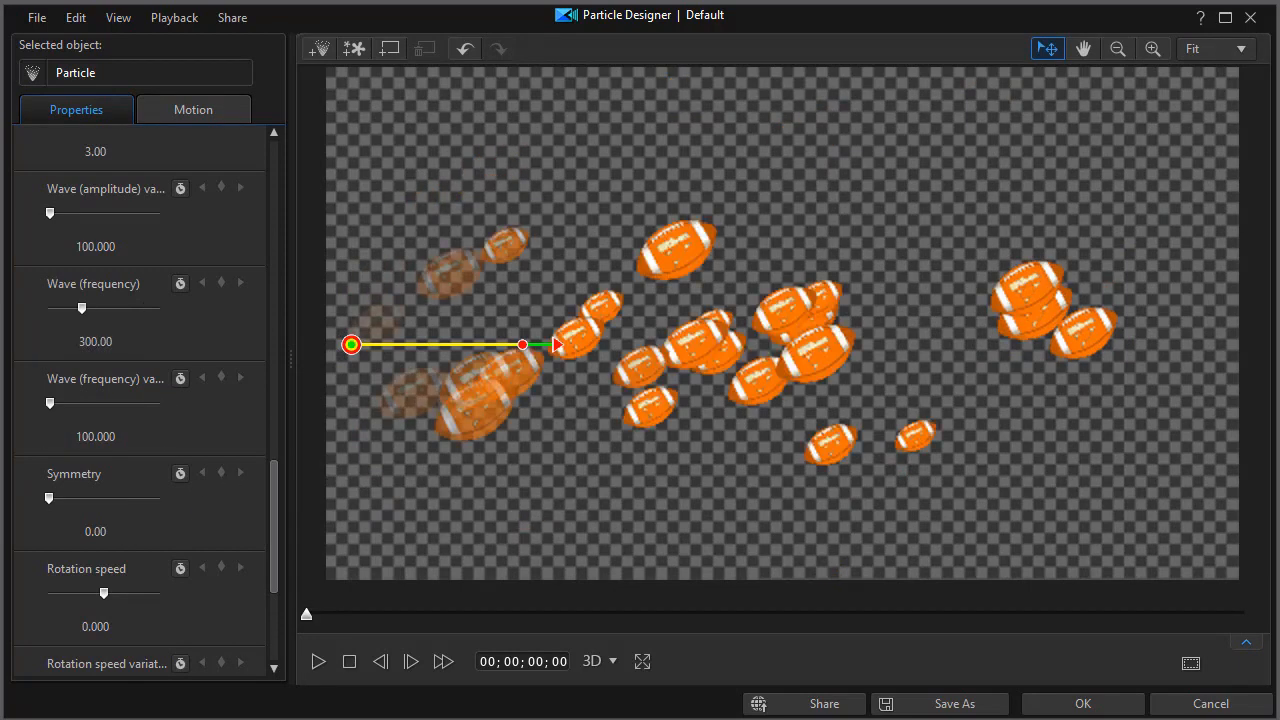
{"action": "left_click", "coordinate": [316, 663]}
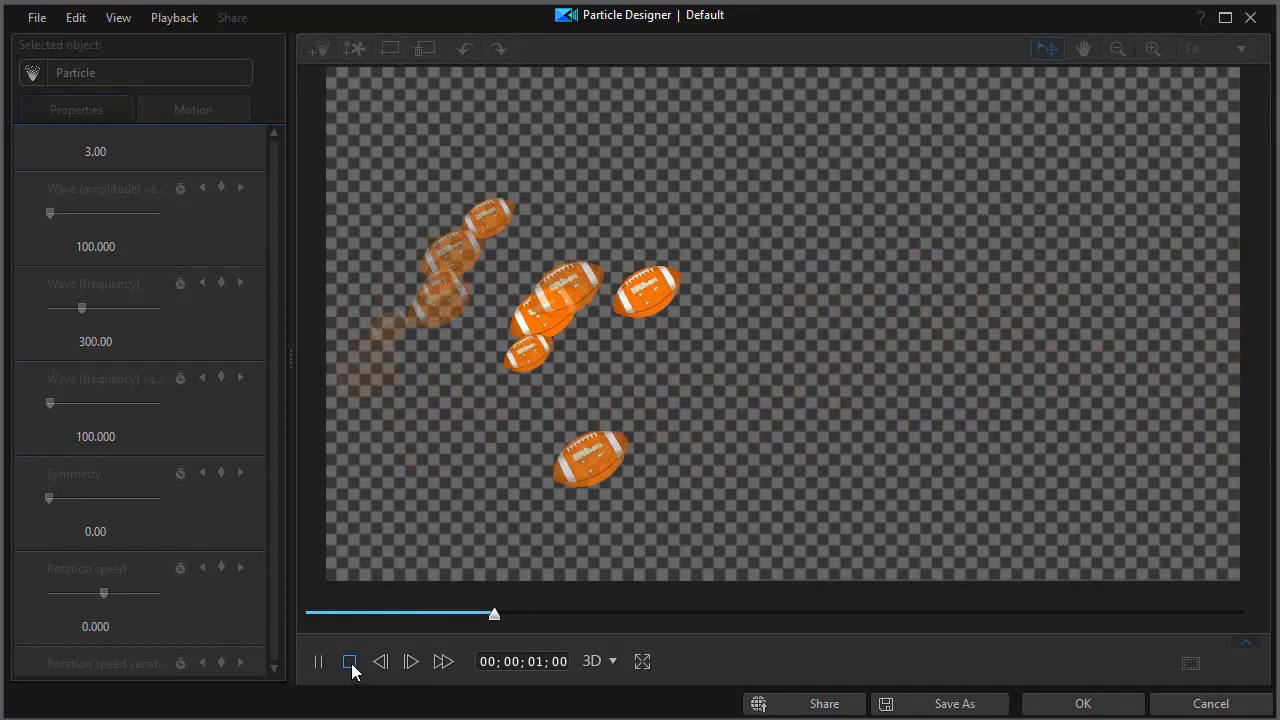
{"action": "left_click", "coordinate": [349, 661]}
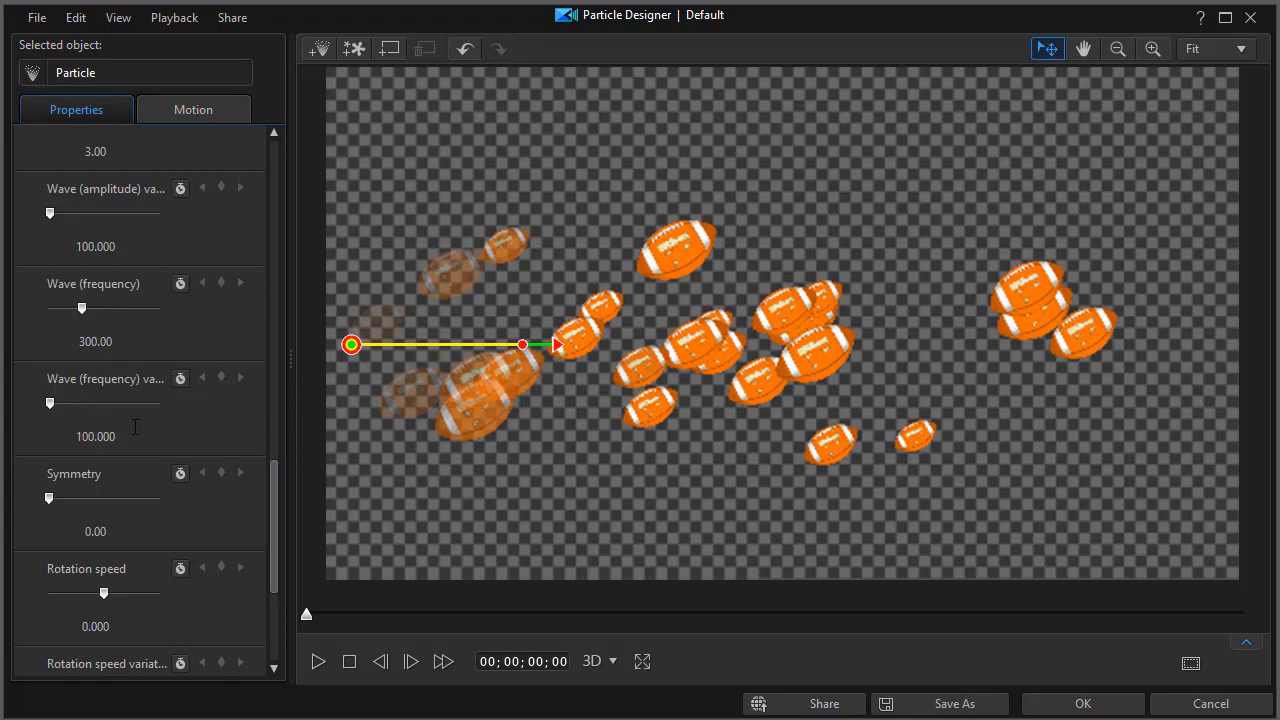
Try a symmetry of 500, comparing the preview before and after, and return the symmetry to 0.
{"action": "mouse_move", "coordinate": [270, 499]}
{"action": "left_mouse_down"}
{"action": "mouse_move", "coordinate": [273, 533]}
{"action": "mouse_move", "coordinate": [275, 517]}
{"action": "left_mouse_up"}
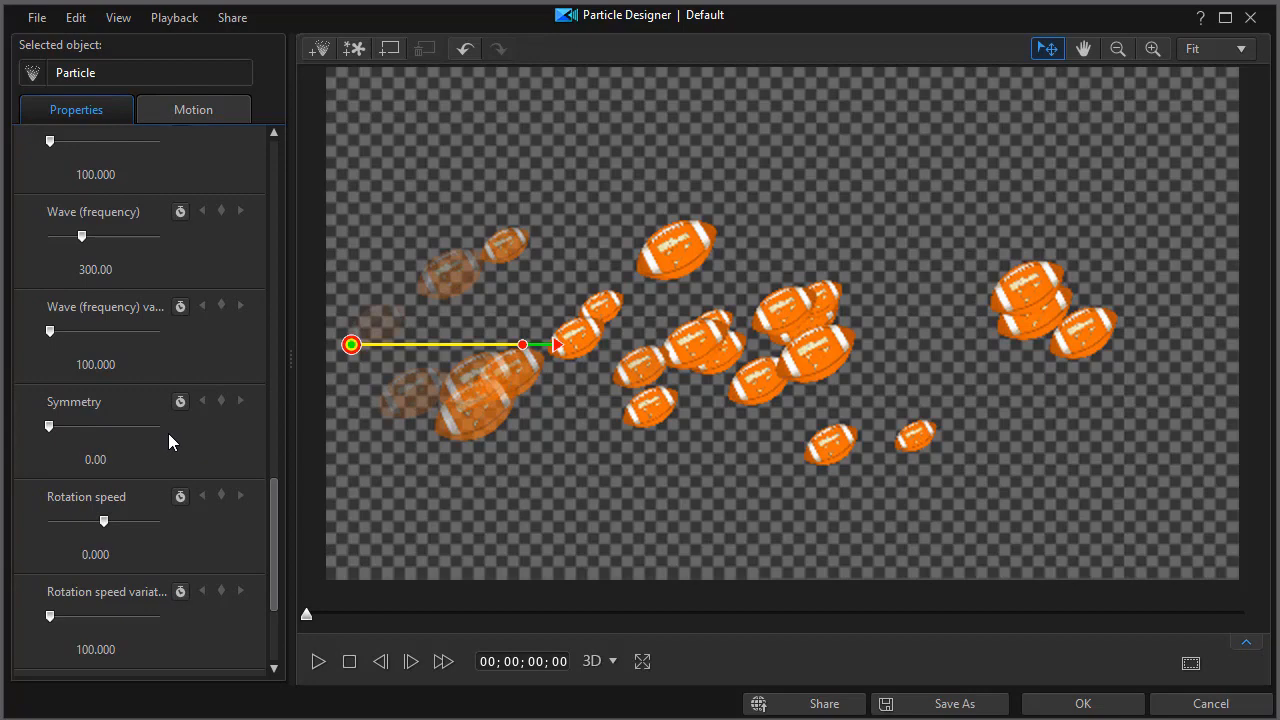
{"action": "left_click", "coordinate": [318, 662]}
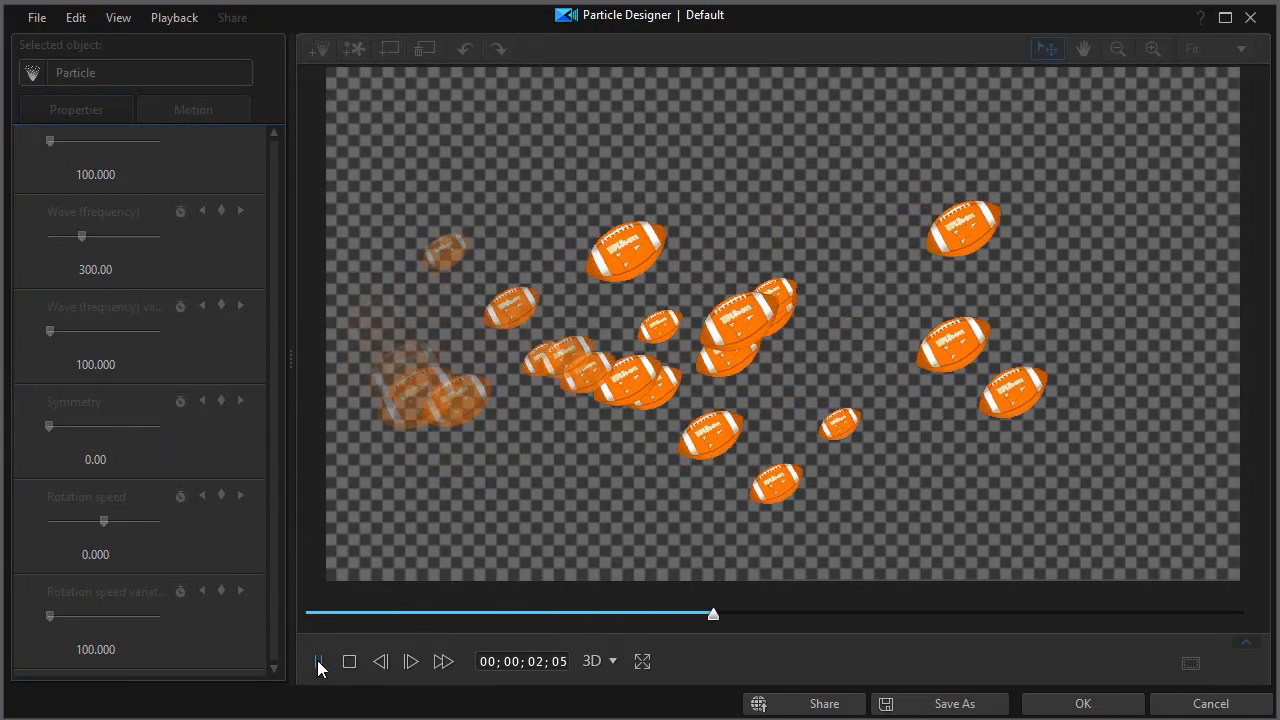
{"action": "left_click", "coordinate": [349, 662]}
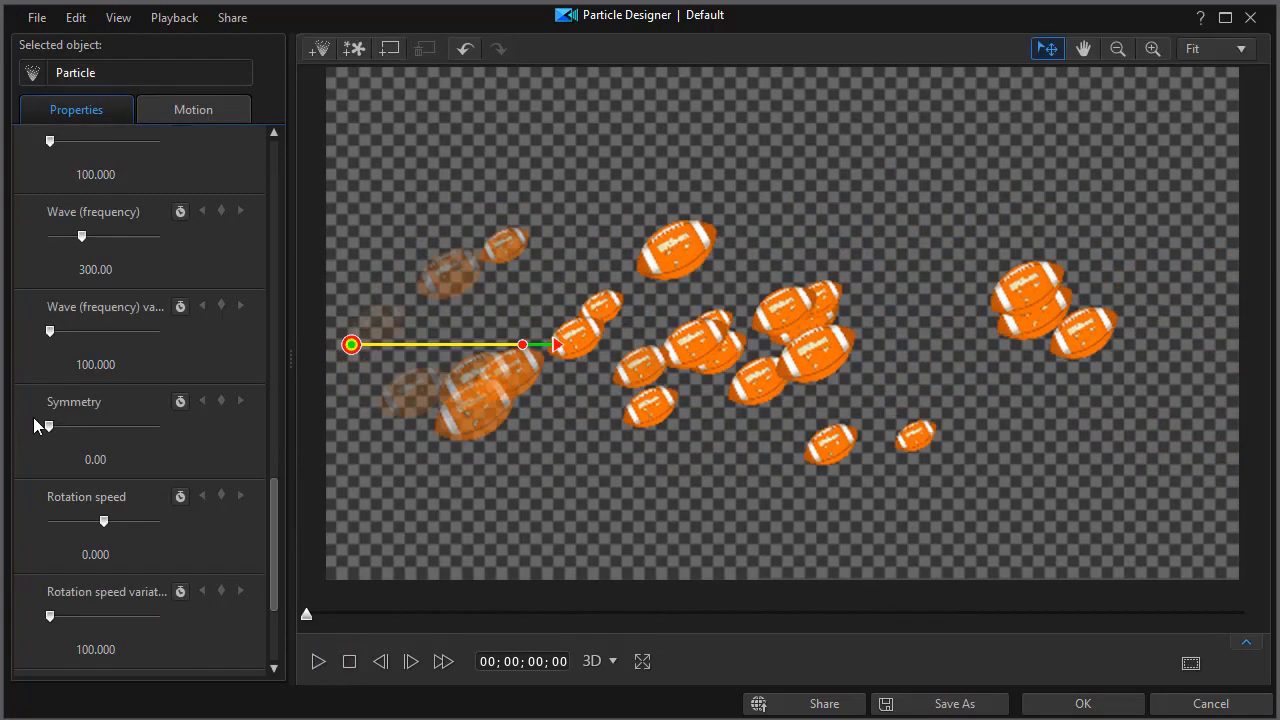
{"action": "left_click_drag", "start_coordinate": [50, 427], "coordinate": [104, 432]}
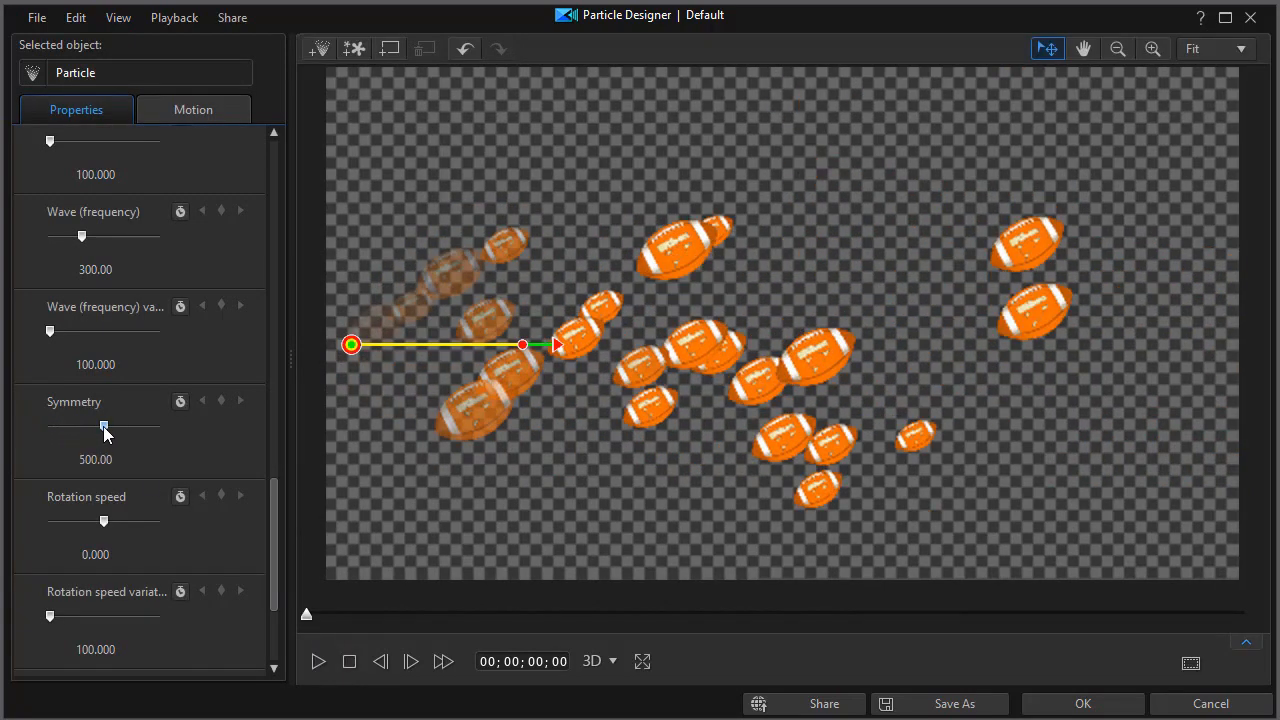
{"action": "left_click", "coordinate": [318, 664]}
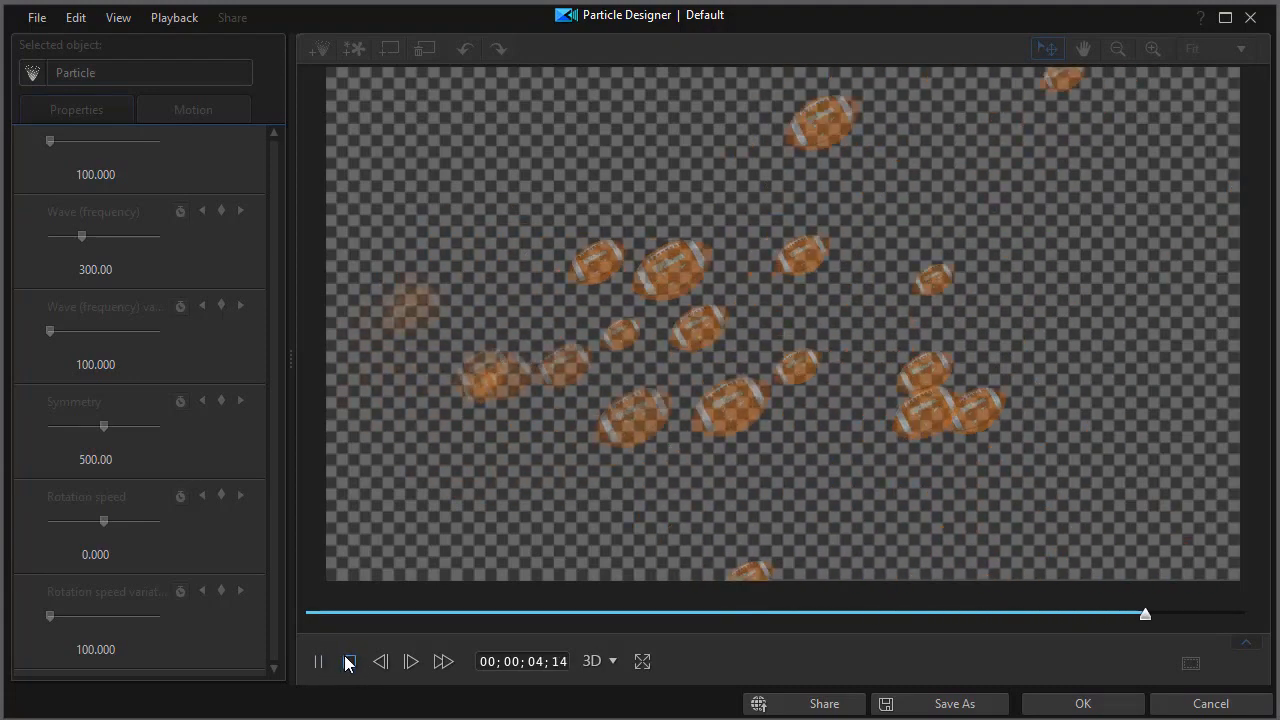
{"action": "left_click", "coordinate": [349, 663]}
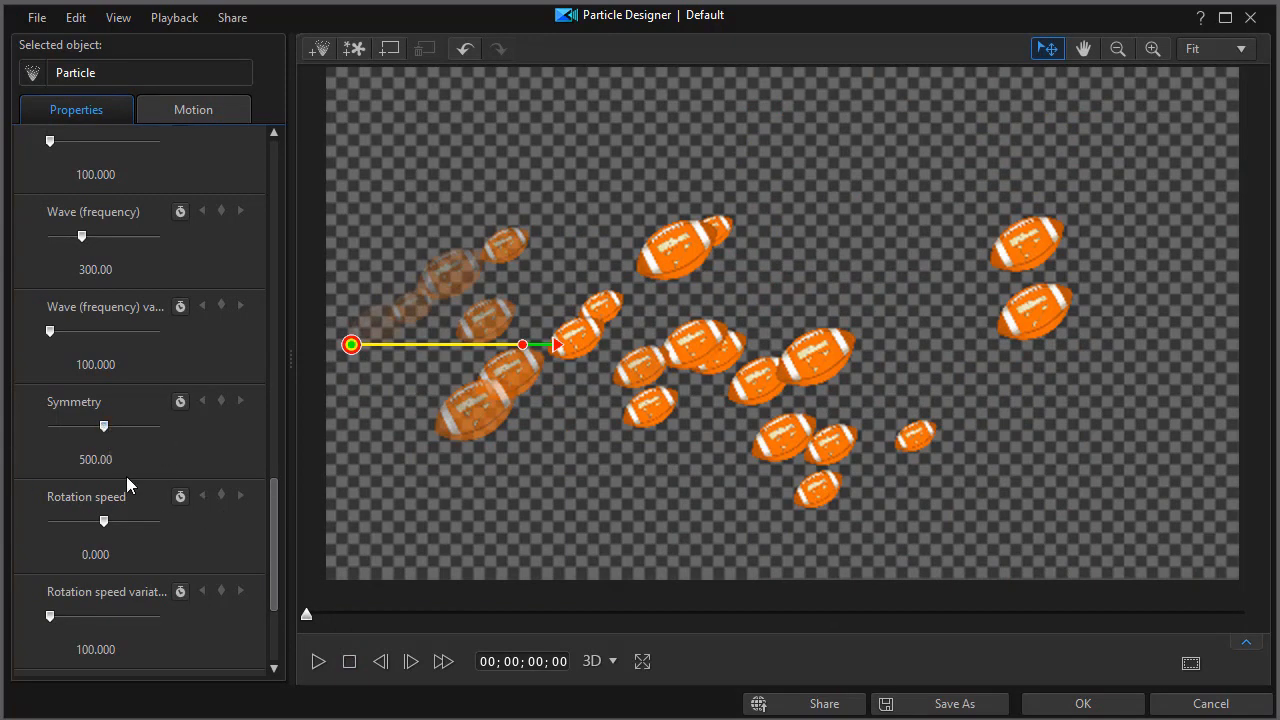
{"action": "left_click_drag", "start_coordinate": [104, 428], "coordinate": [49, 426]}
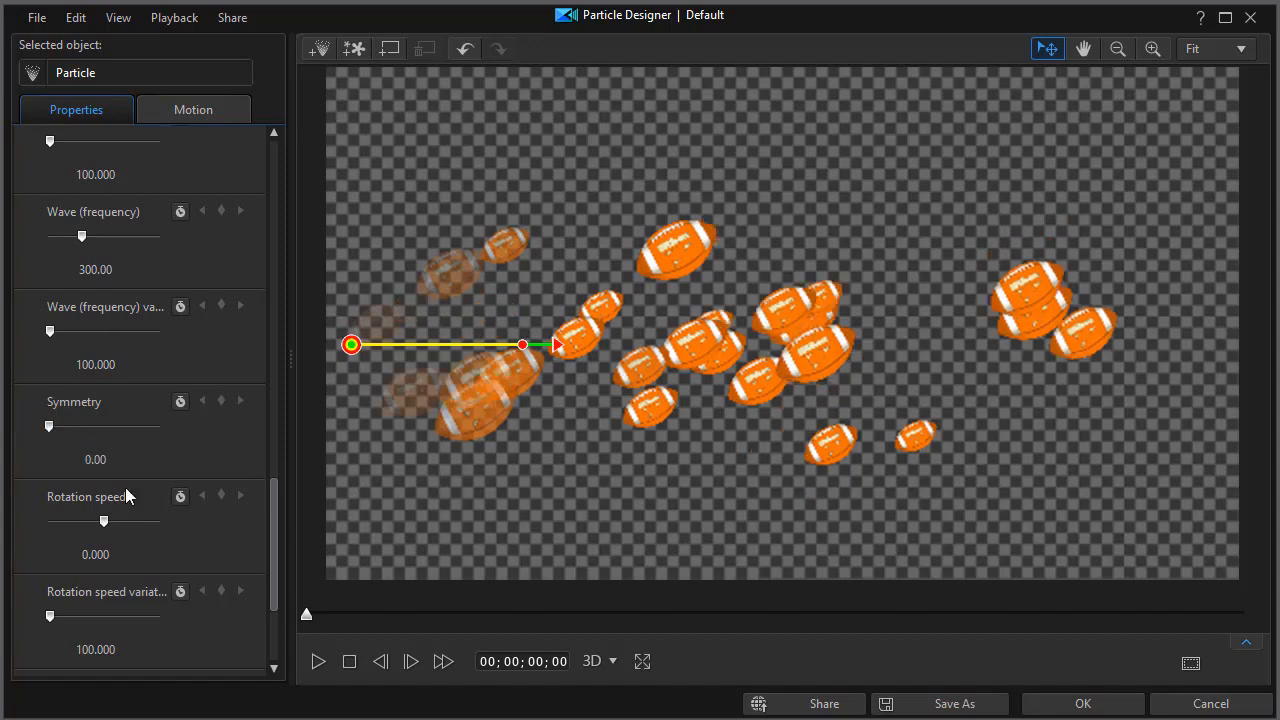
Reduce the max count of the football particles to 14.
{"action": "left_click_drag", "start_coordinate": [272, 526], "coordinate": [284, 260]}
{"action": "left_click_drag", "start_coordinate": [126, 438], "coordinate": [58, 439]}
{"action": "left_click_drag", "start_coordinate": [273, 328], "coordinate": [266, 594]}
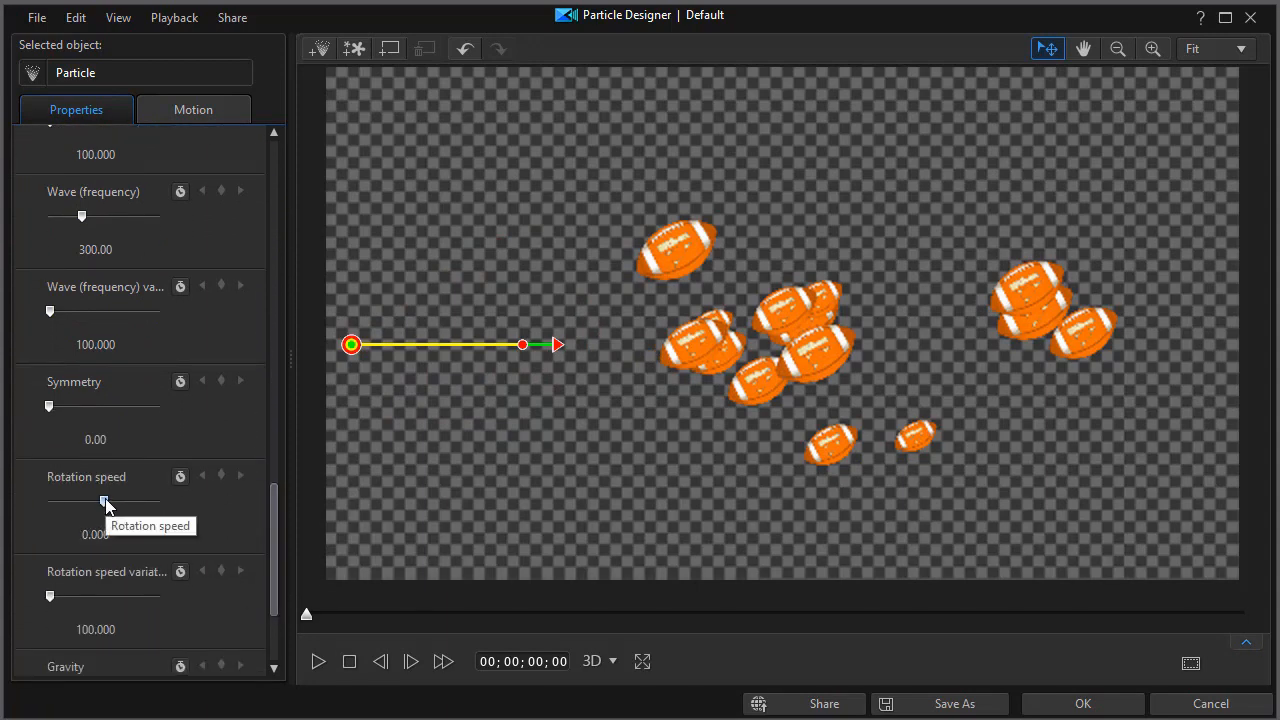
Set the rotation speed to 3.636 and preview the spinning footballs.
{"action": "left_click", "coordinate": [105, 502]}
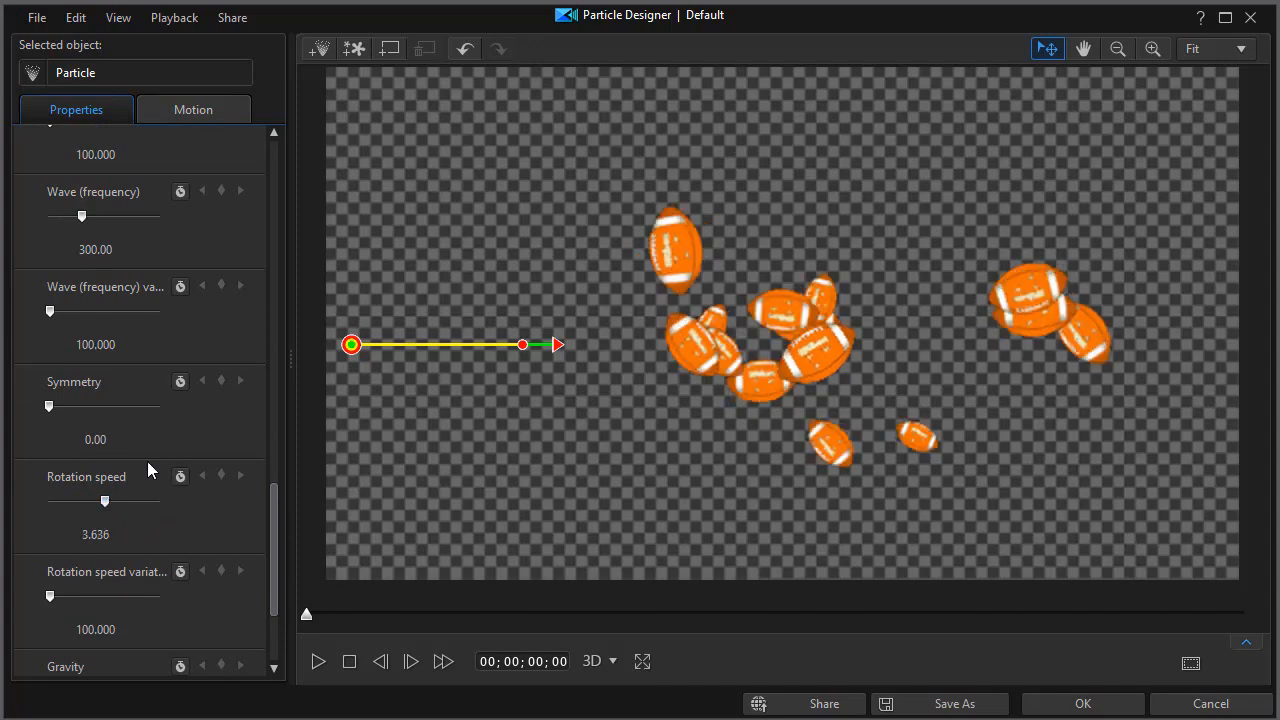
{"action": "left_click", "coordinate": [319, 662]}
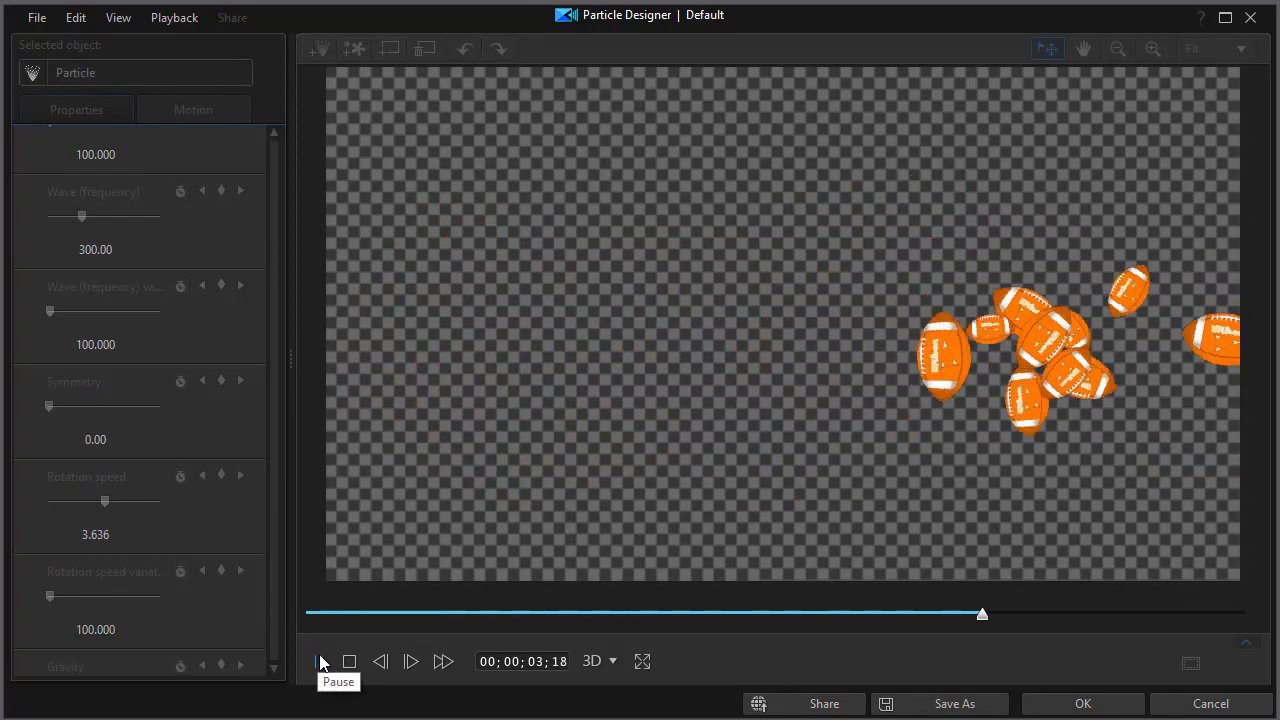
{"action": "left_click", "coordinate": [347, 663]}
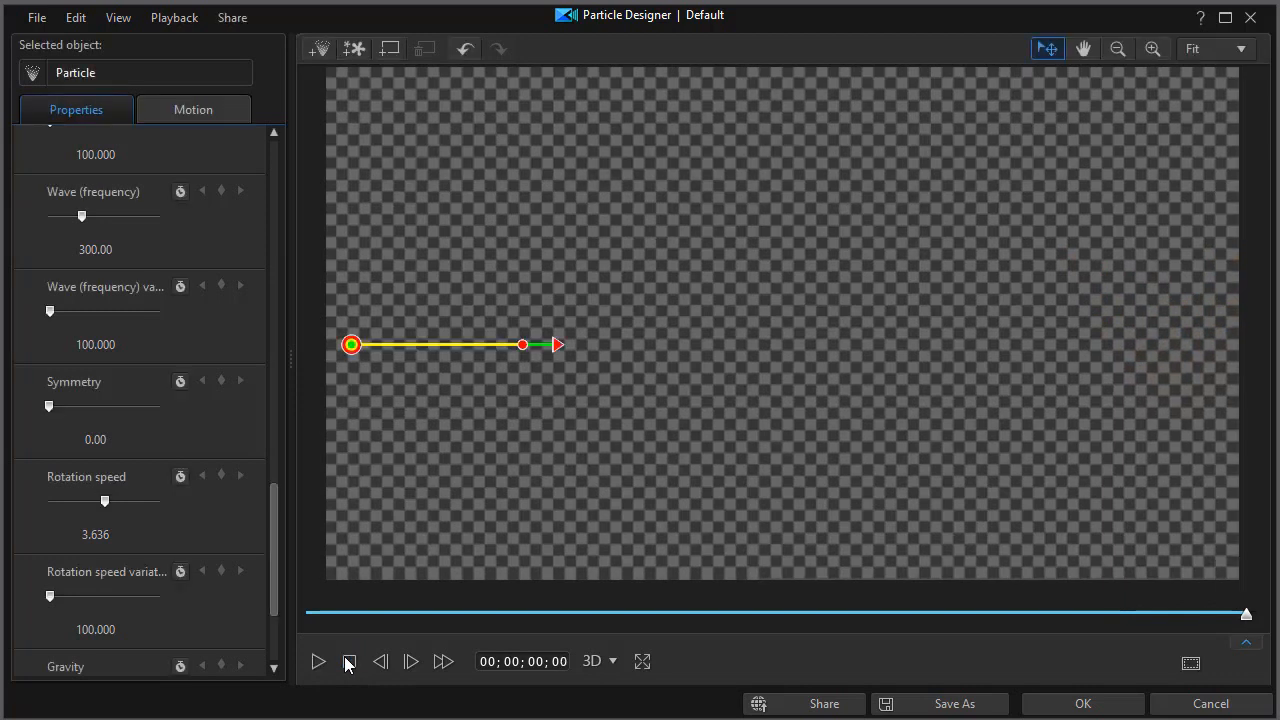
Reverse the rotation by setting the rotation speed to -3.636, and preview the particle motion.
{"action": "left_click", "coordinate": [104, 503]}
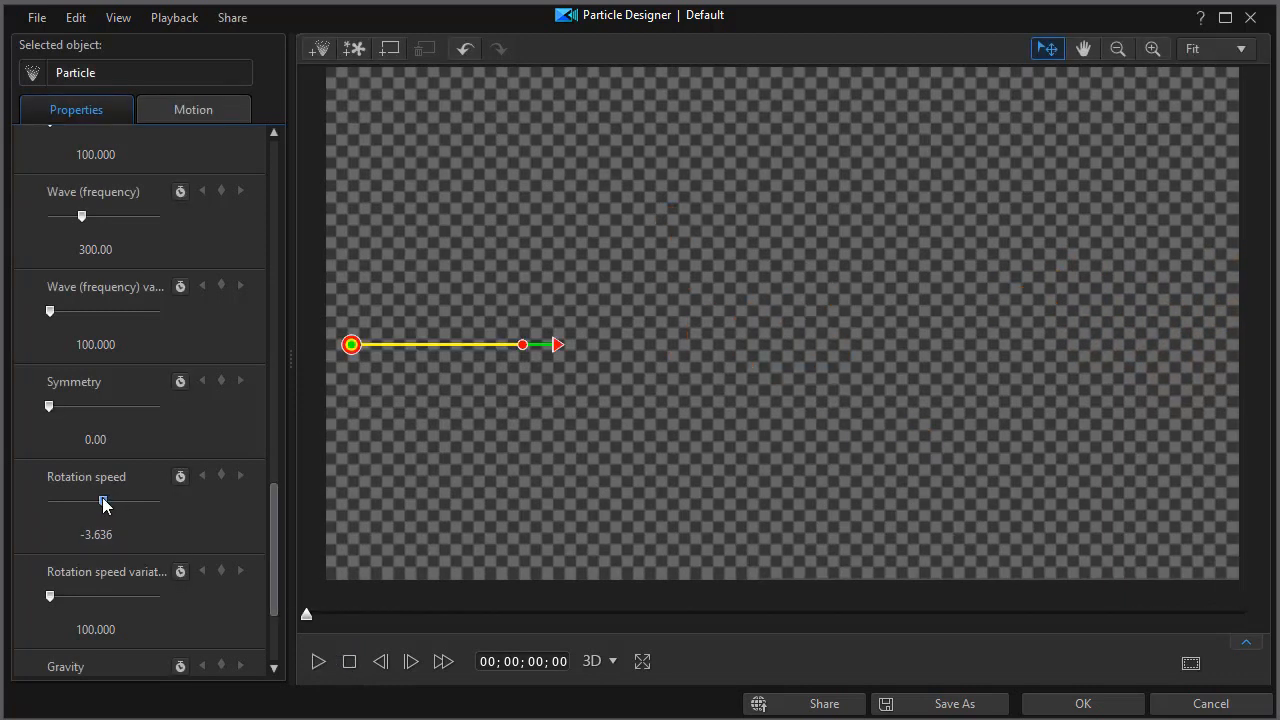
{"action": "left_click", "coordinate": [318, 663]}
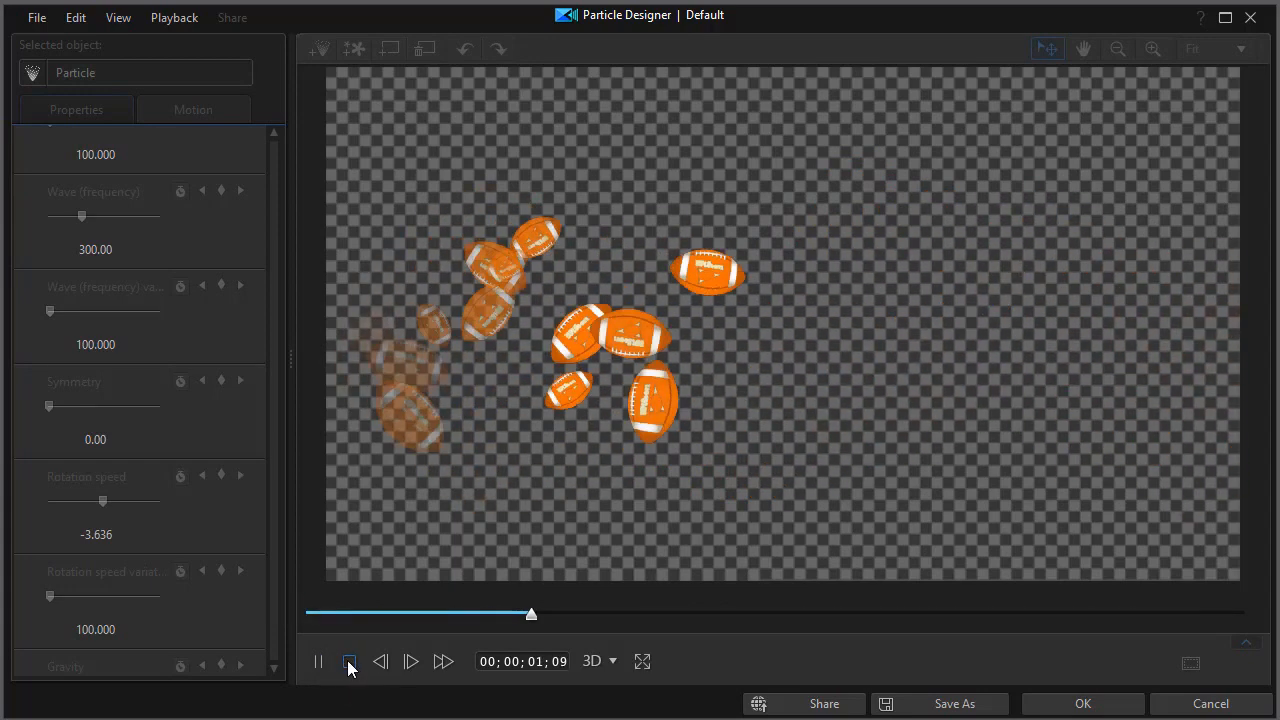
{"action": "left_click", "coordinate": [349, 662]}
Set the rotation speed variation to 300 and preview the particle motion.
{"action": "scroll", "coordinate": [277, 600], "scroll_direction": "down", "scroll_amount": 3}
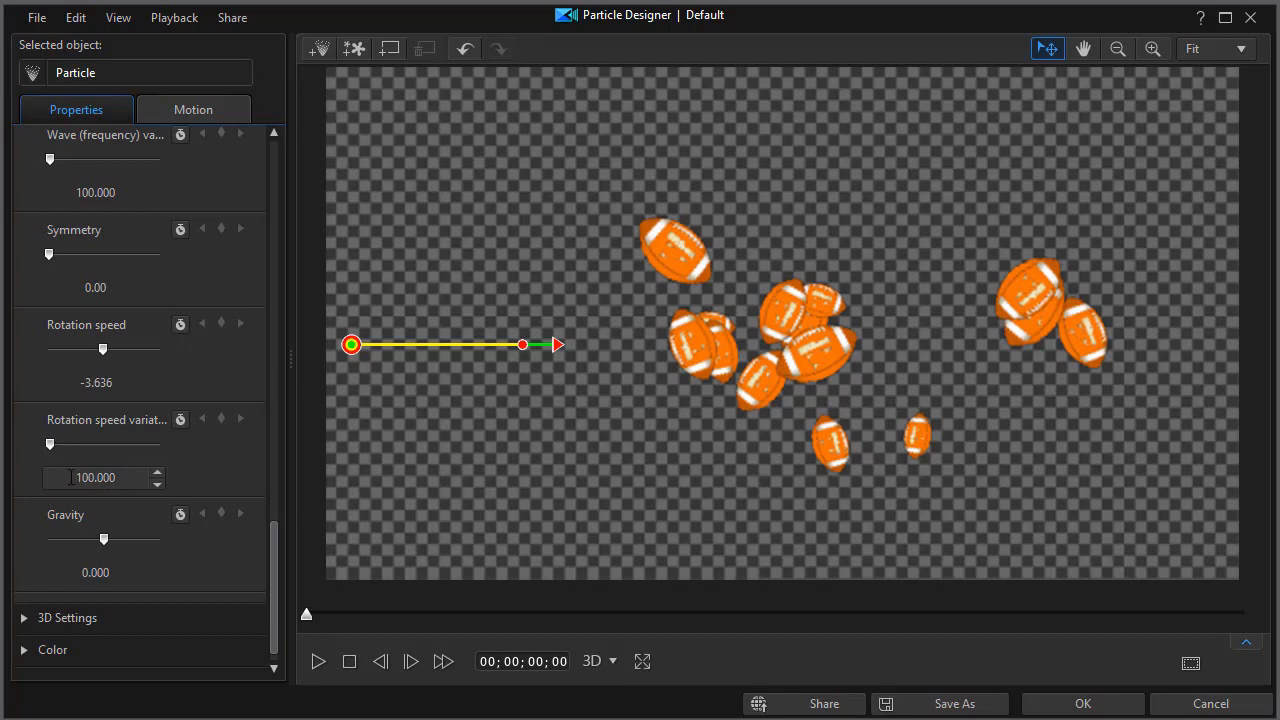
{"action": "type", "text": "300"}
{"action": "left_click", "coordinate": [318, 662]}
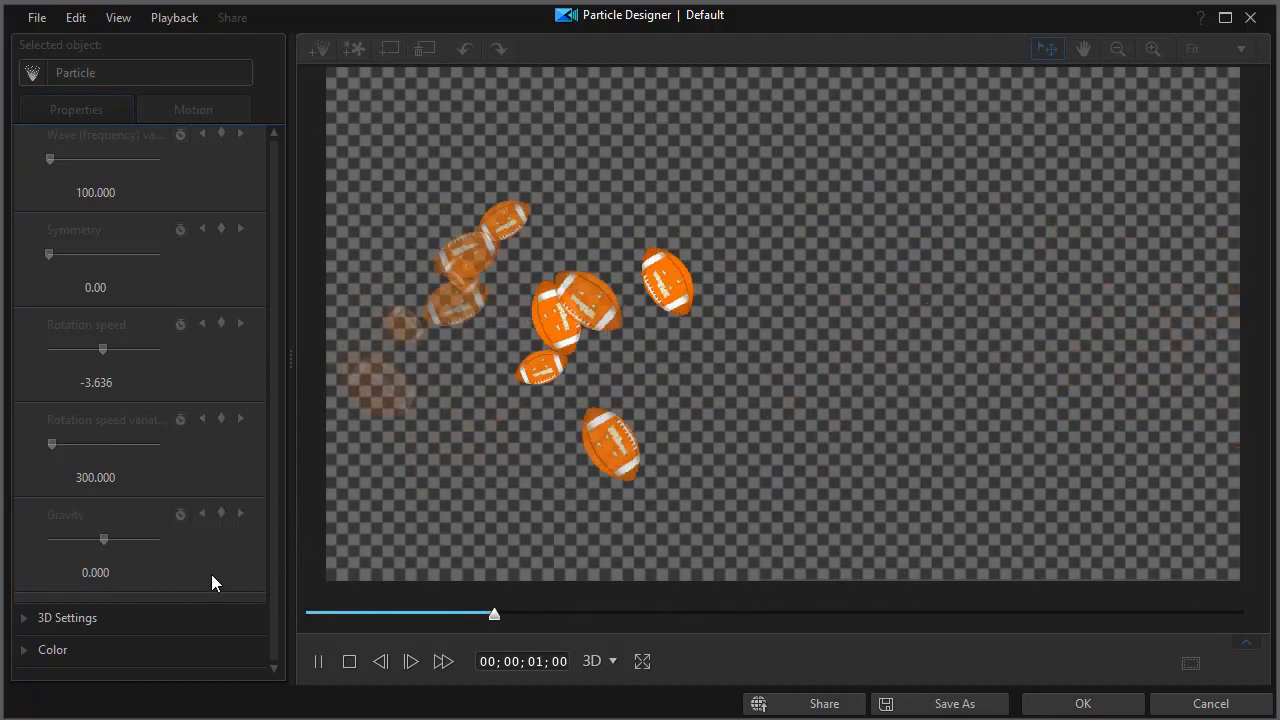
{"action": "left_click", "coordinate": [349, 662]}
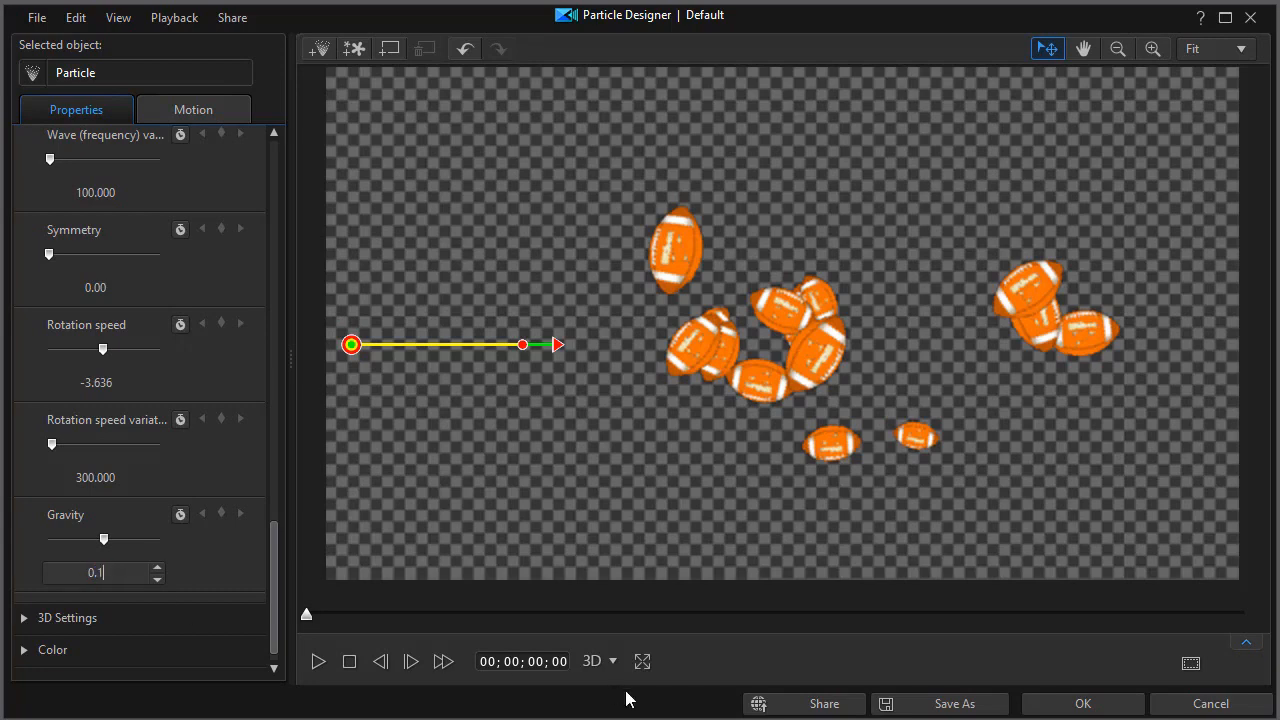
Try gravity values of 0.1 and 0.5, previewing the falling footballs at each value.
{"action": "left_click", "coordinate": [318, 662]}
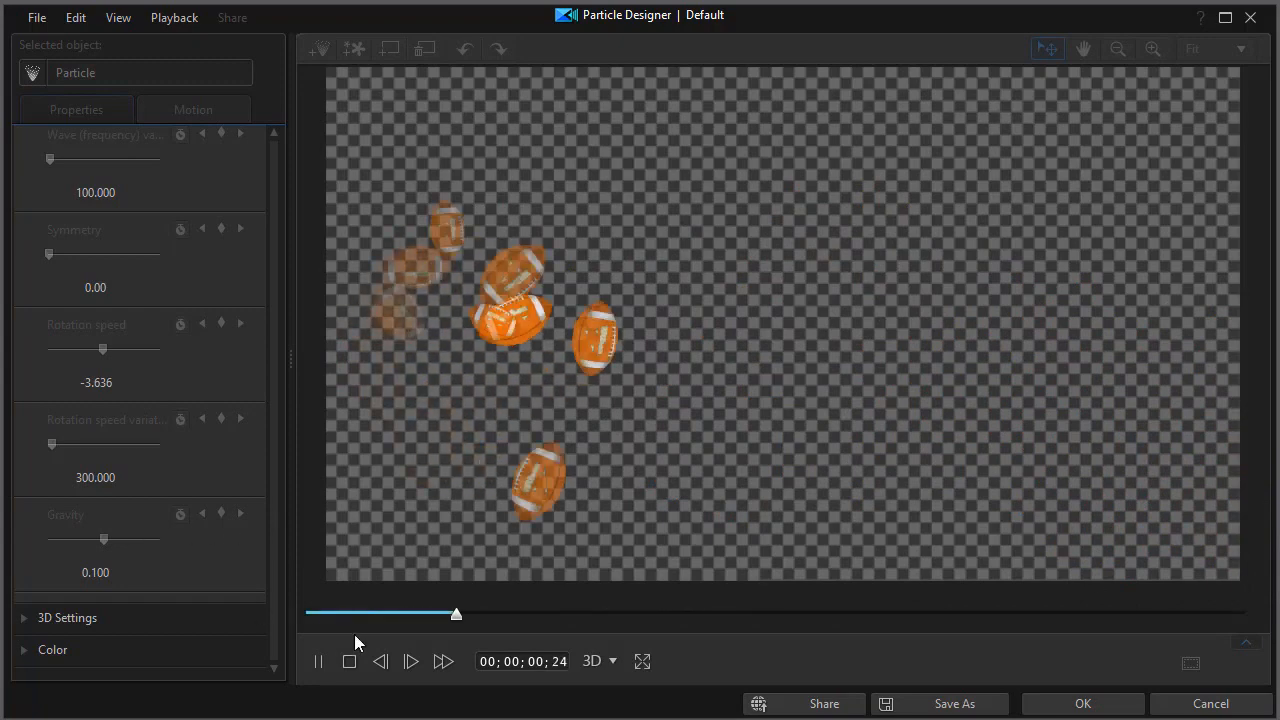
{"action": "left_click", "coordinate": [349, 662]}
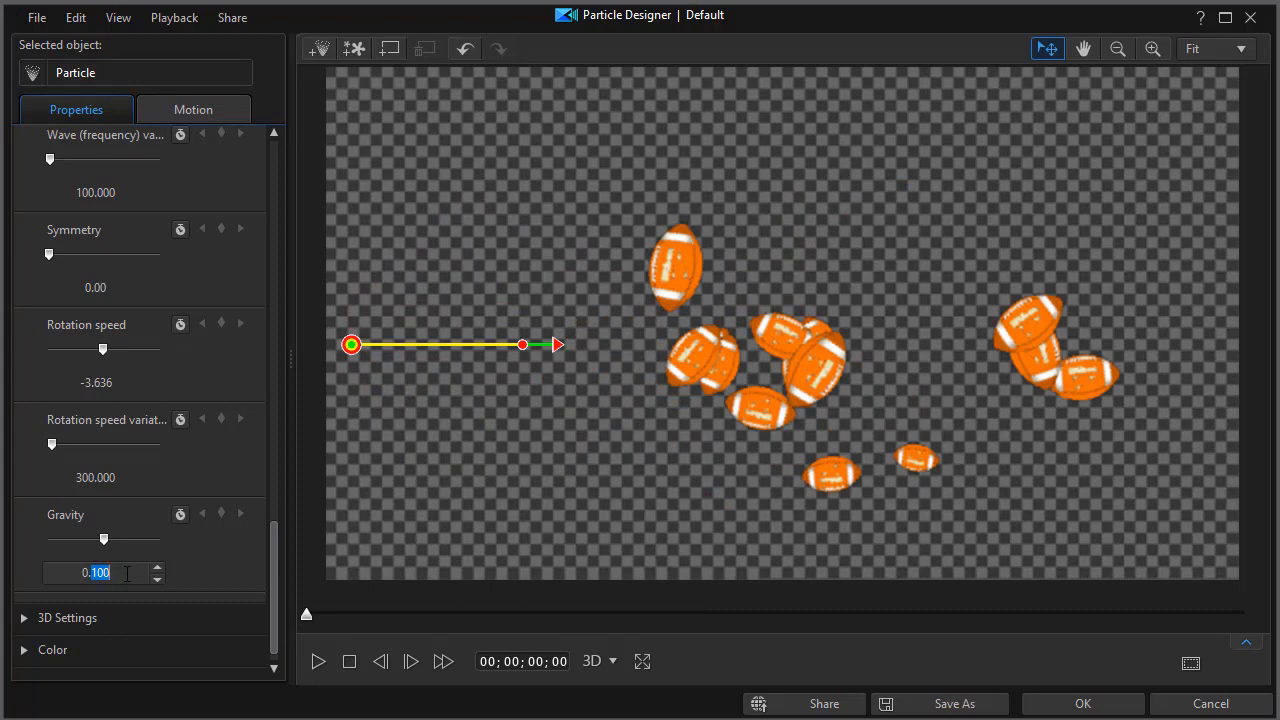
{"action": "left_click", "coordinate": [320, 662]}
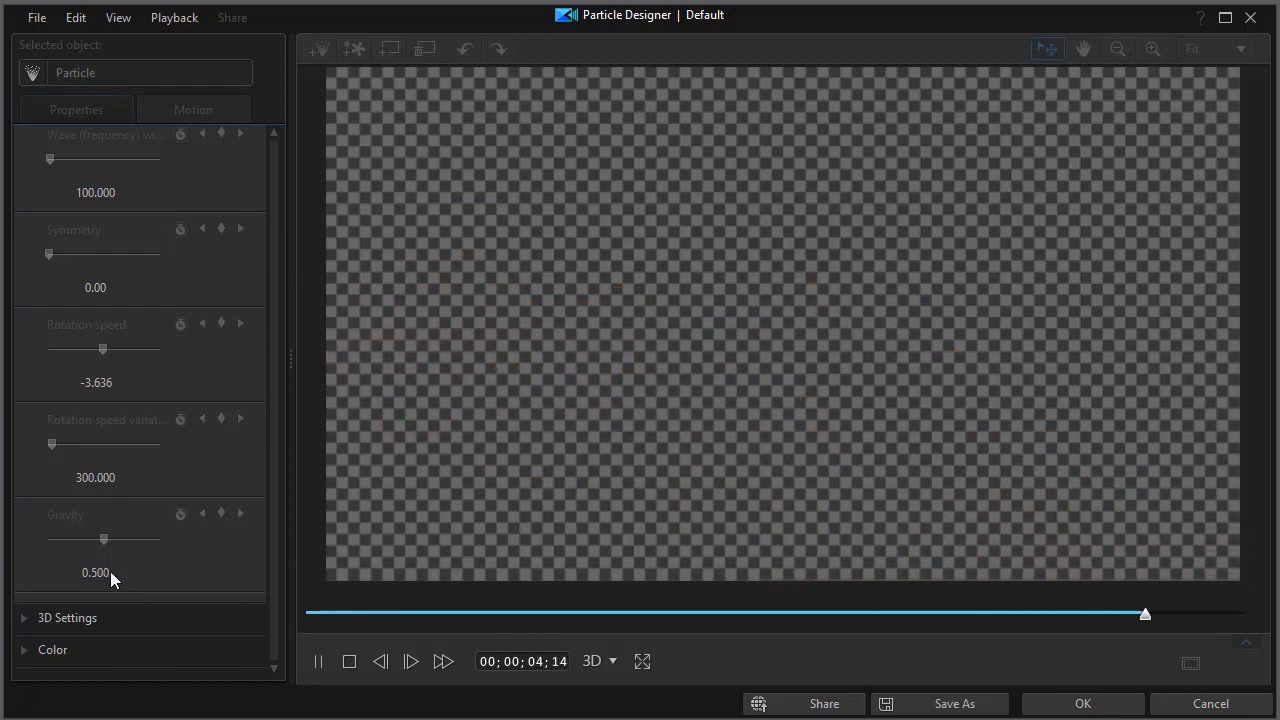
{"action": "left_click", "coordinate": [349, 661]}
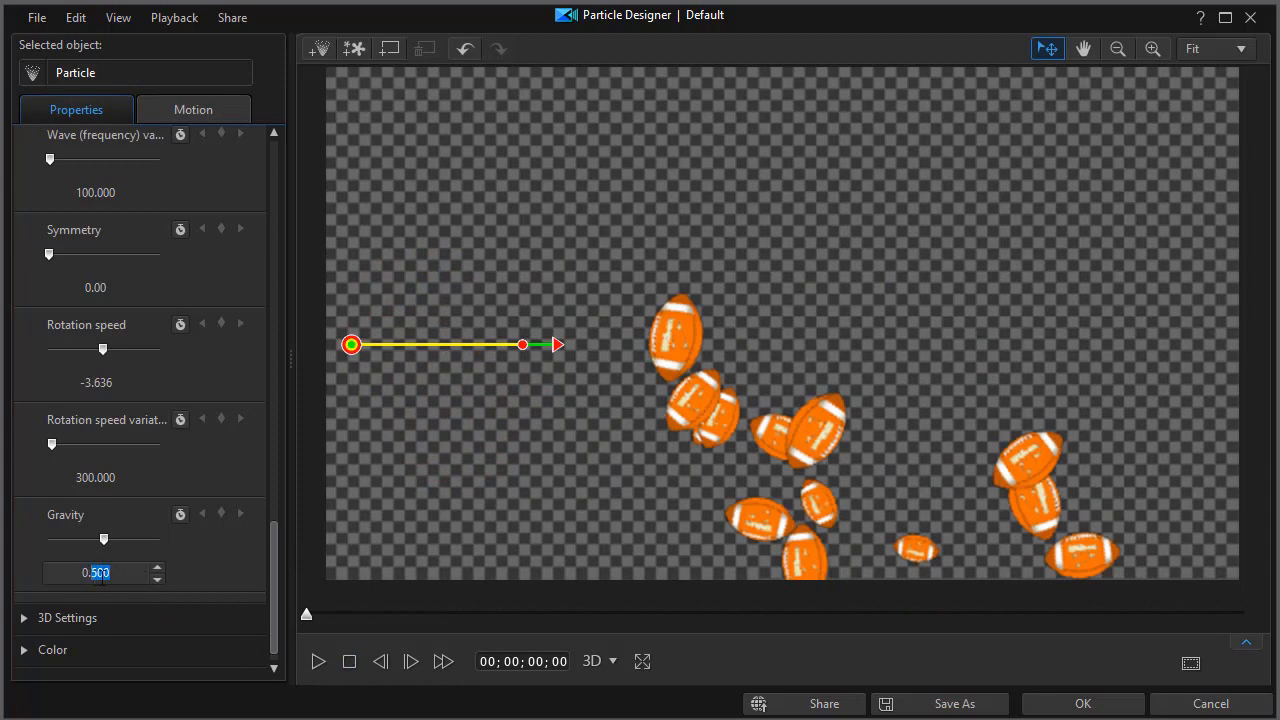
Set the gravity to 0.9 and preview the particle motion.
{"action": "key", "text": "Return"}
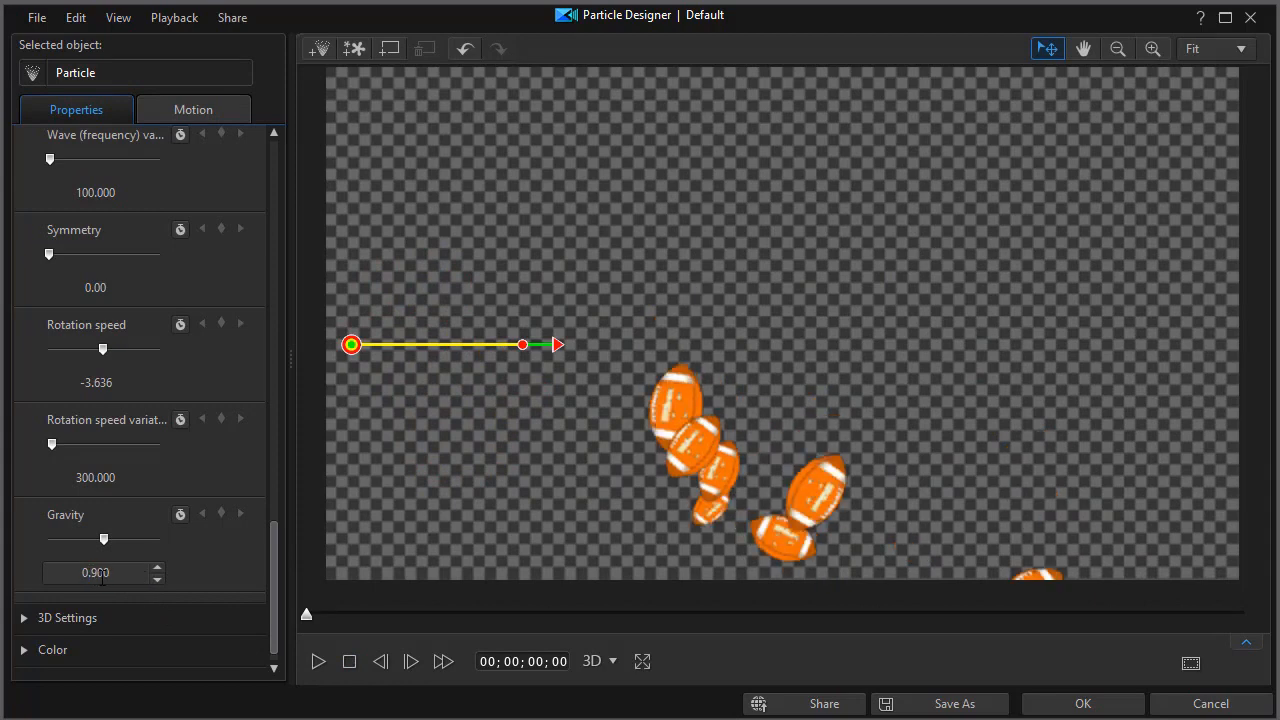
{"action": "left_click", "coordinate": [317, 663]}
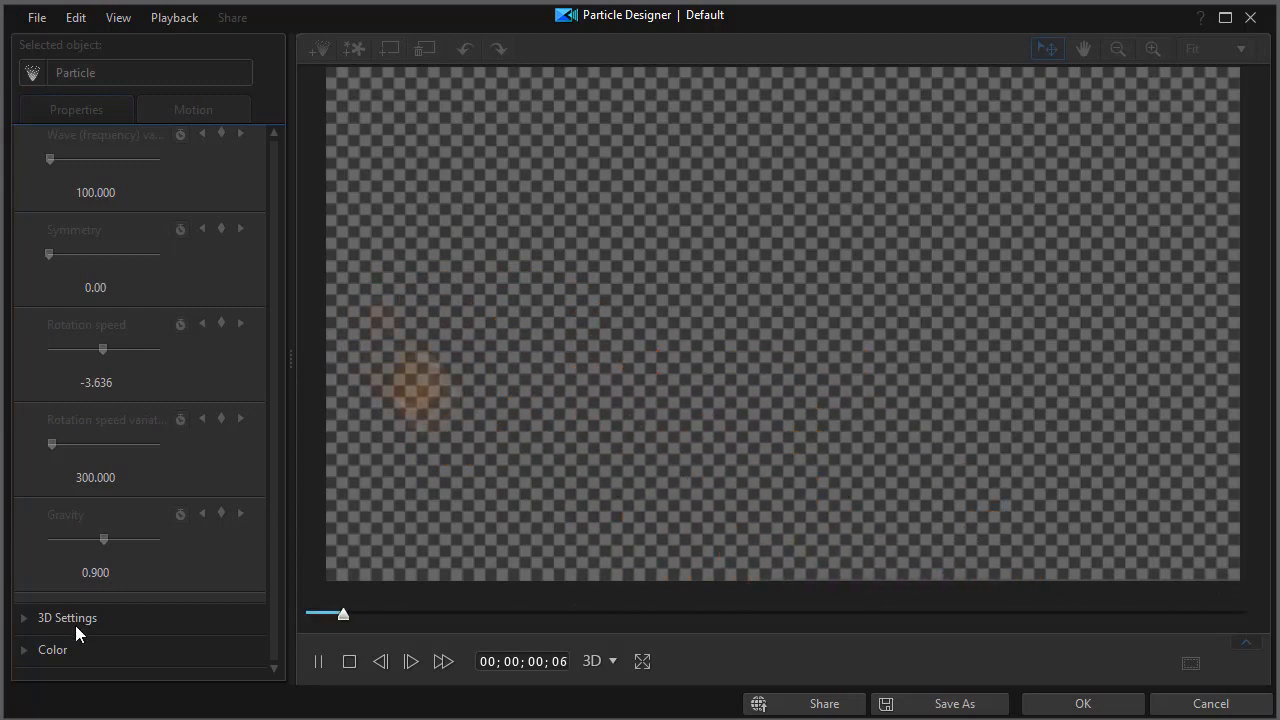
{"action": "left_click", "coordinate": [347, 661]}
Switch the particle style to Blink and move the emitter to the centre of the canvas.
{"action": "left_click_drag", "start_coordinate": [271, 534], "coordinate": [280, 129]}
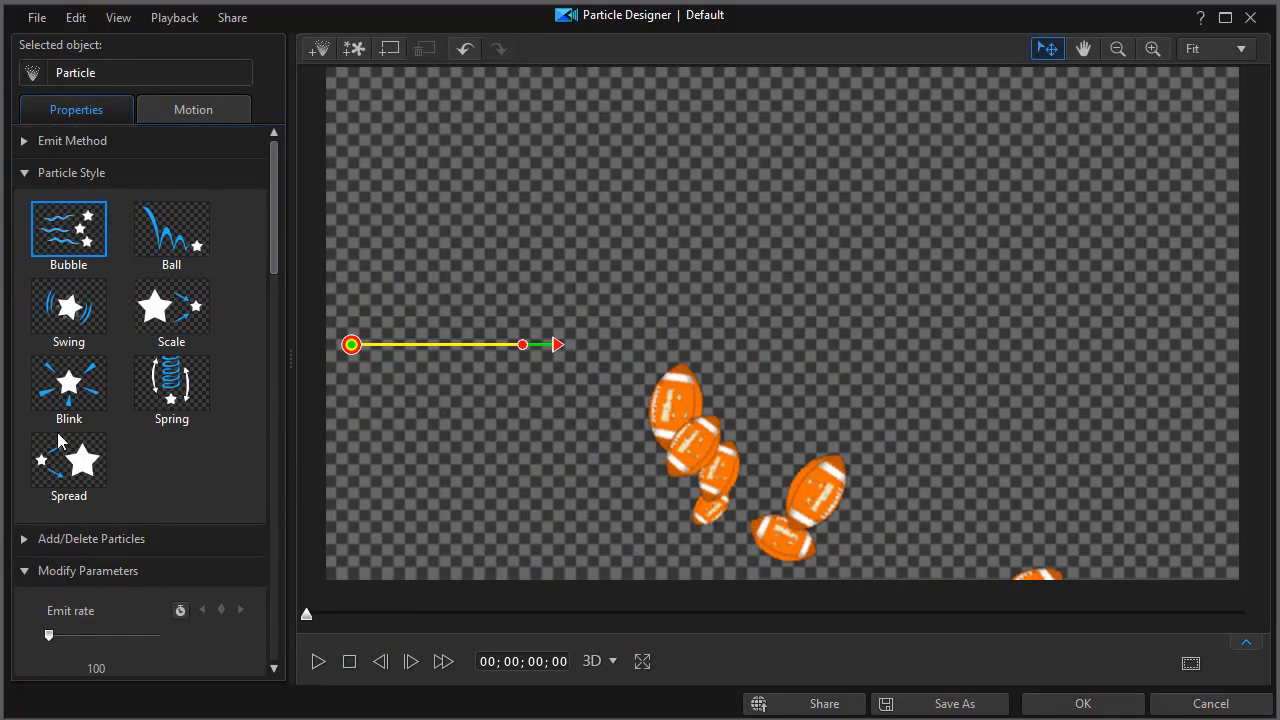
{"action": "left_click", "coordinate": [72, 390]}
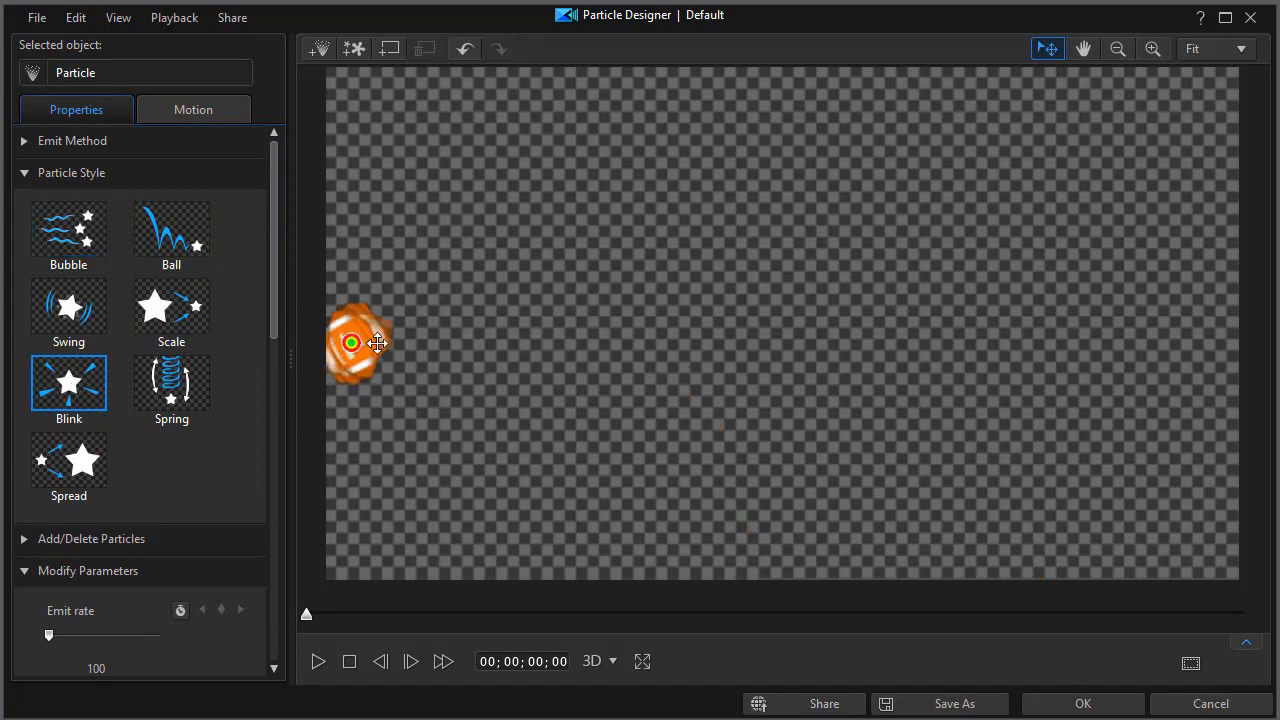
{"action": "left_click_drag", "start_coordinate": [352, 345], "coordinate": [791, 348]}
Enlarge the football particles to a size of 17.727 and preview the Blink effect.
{"action": "left_click_drag", "start_coordinate": [271, 318], "coordinate": [276, 531]}
{"action": "left_click_drag", "start_coordinate": [51, 440], "coordinate": [62, 442]}
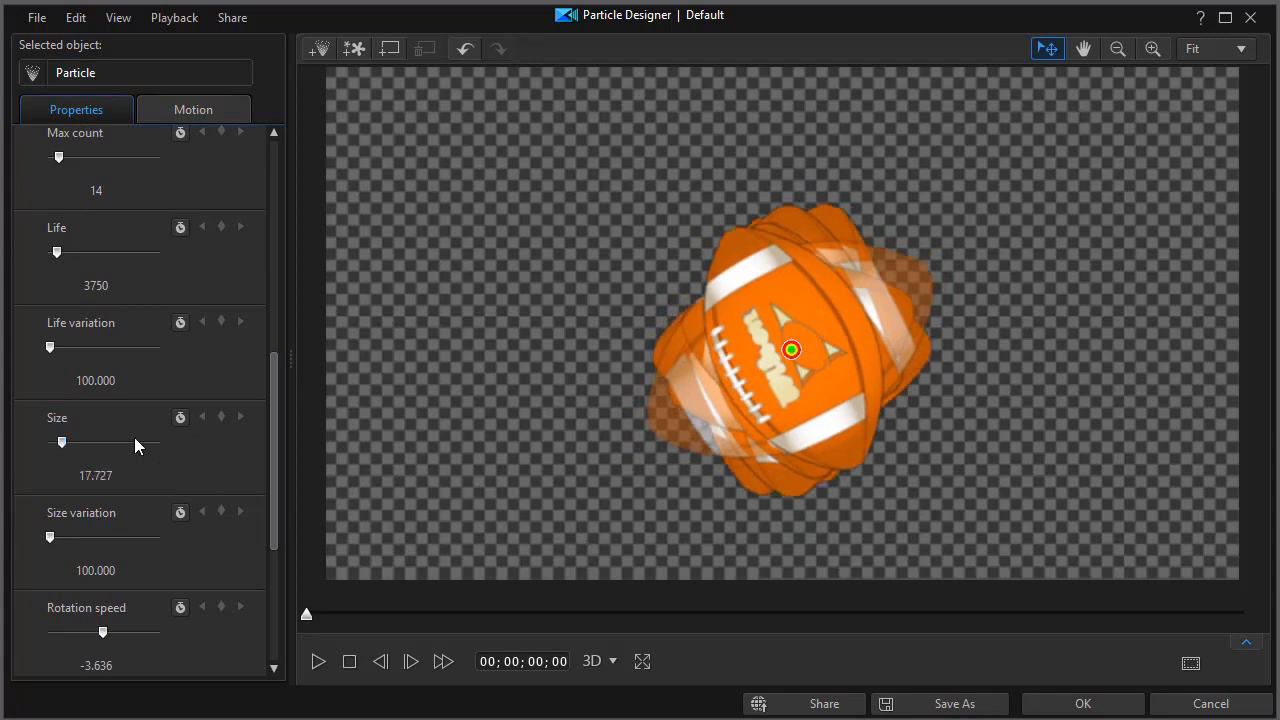
{"action": "left_click", "coordinate": [316, 662]}
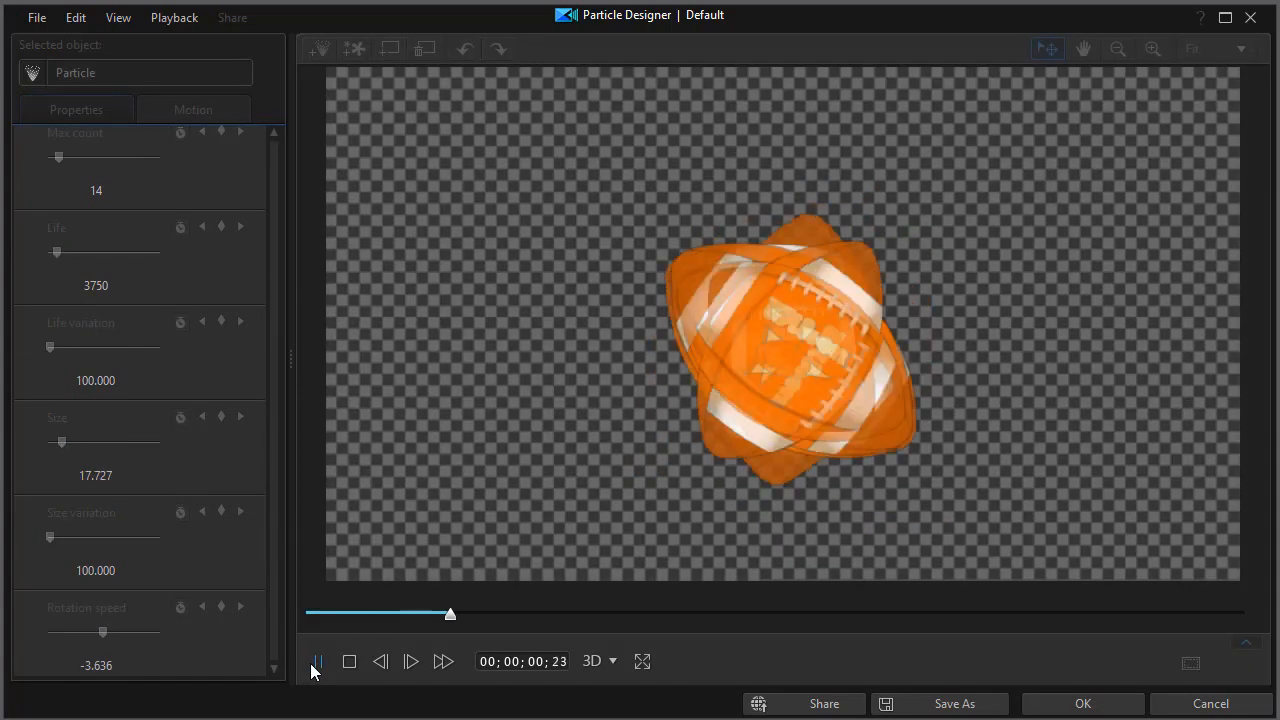
{"action": "left_click", "coordinate": [316, 664]}
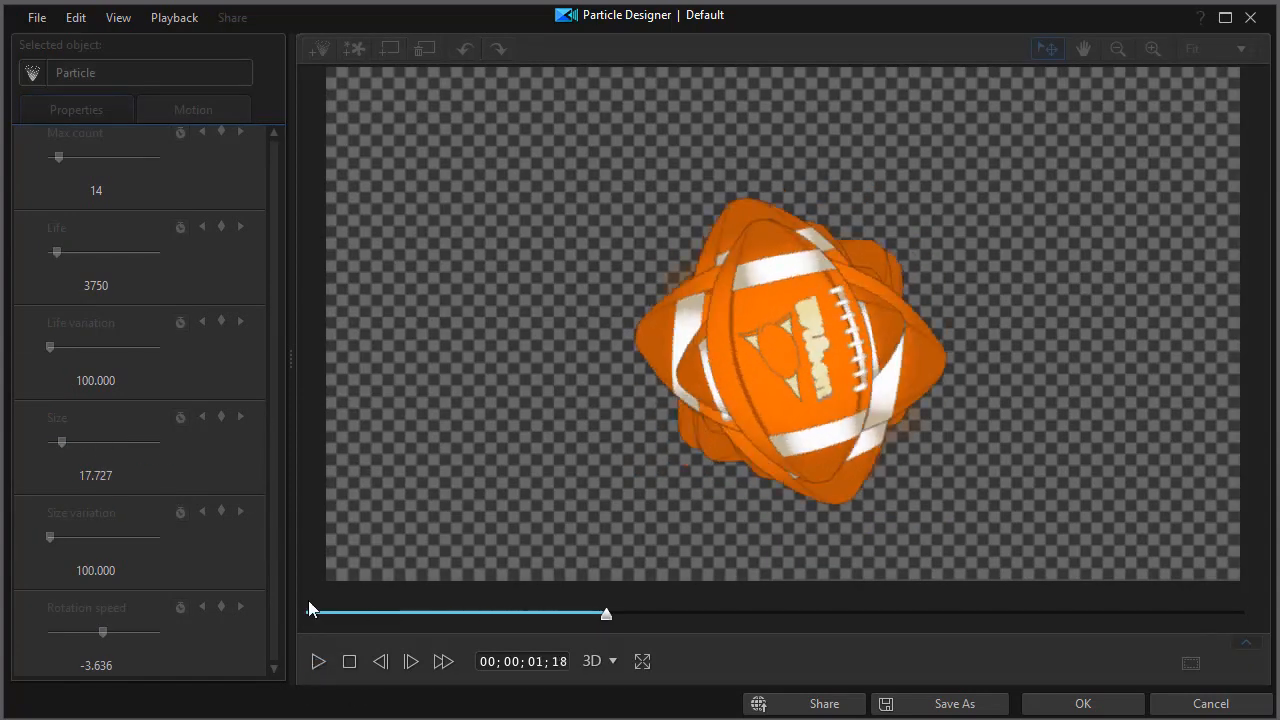
{"action": "left_click", "coordinate": [349, 665]}
Set the rotation speed to 0 and preview the blinking football without rotation.
{"action": "left_click_drag", "start_coordinate": [269, 424], "coordinate": [271, 663]}
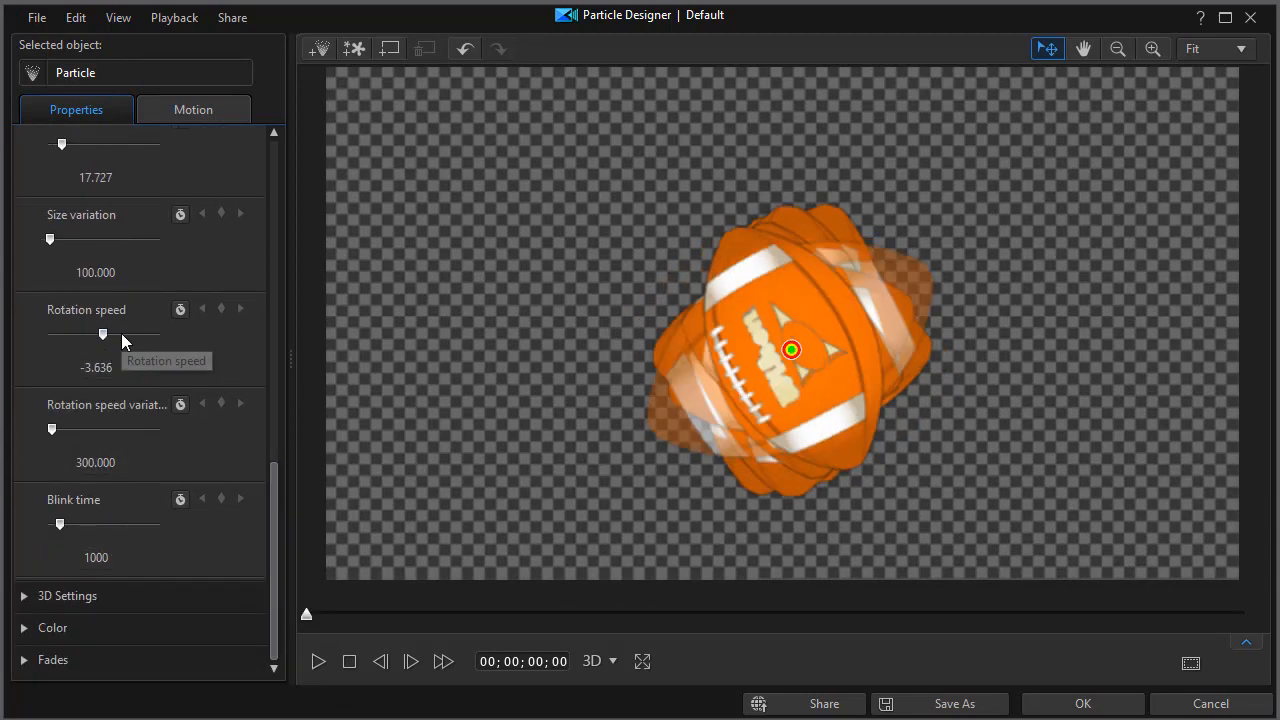
{"action": "left_click", "coordinate": [97, 367]}
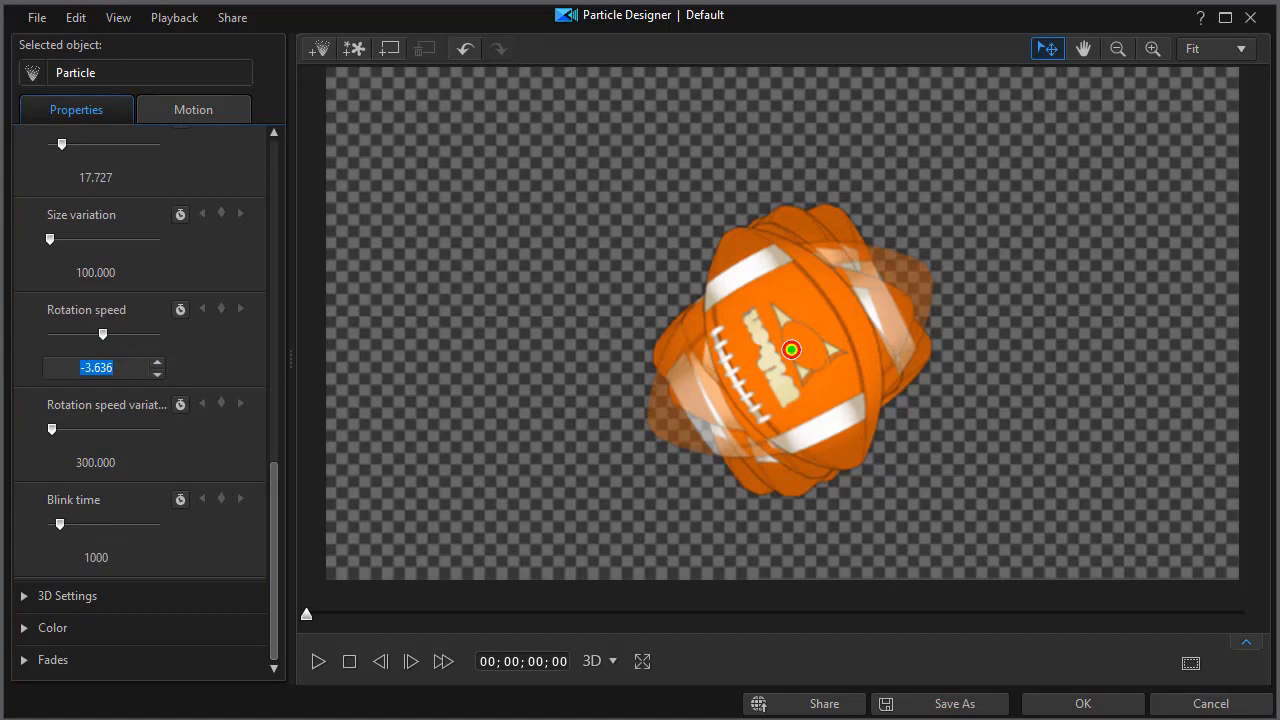
{"action": "type", "text": "0"}
{"action": "key", "text": "Return"}
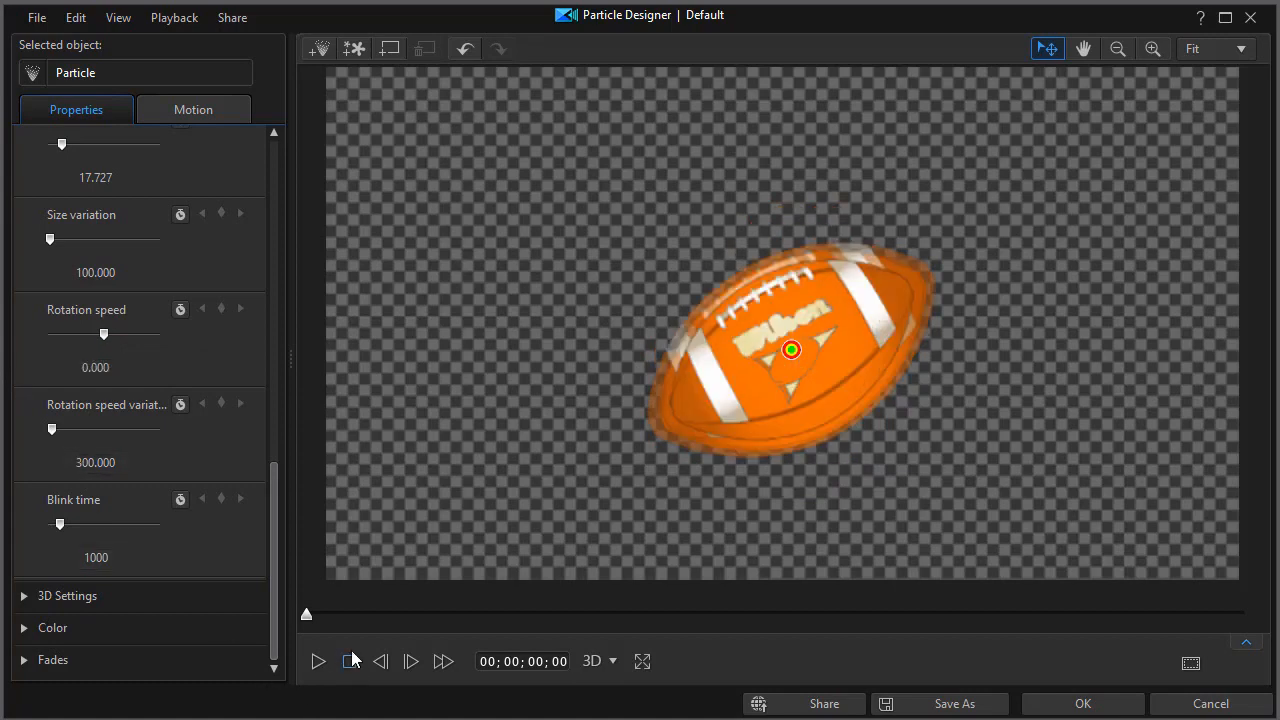
{"action": "left_click", "coordinate": [317, 662]}
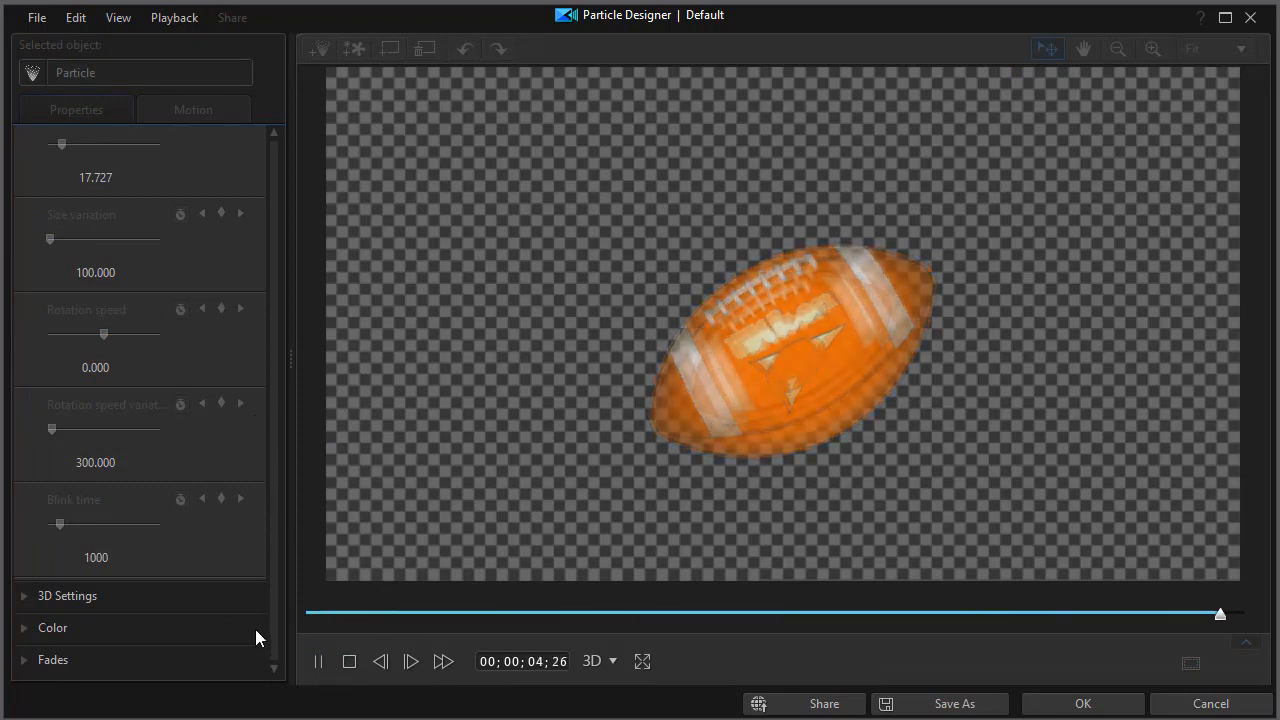
{"action": "left_click", "coordinate": [349, 661]}
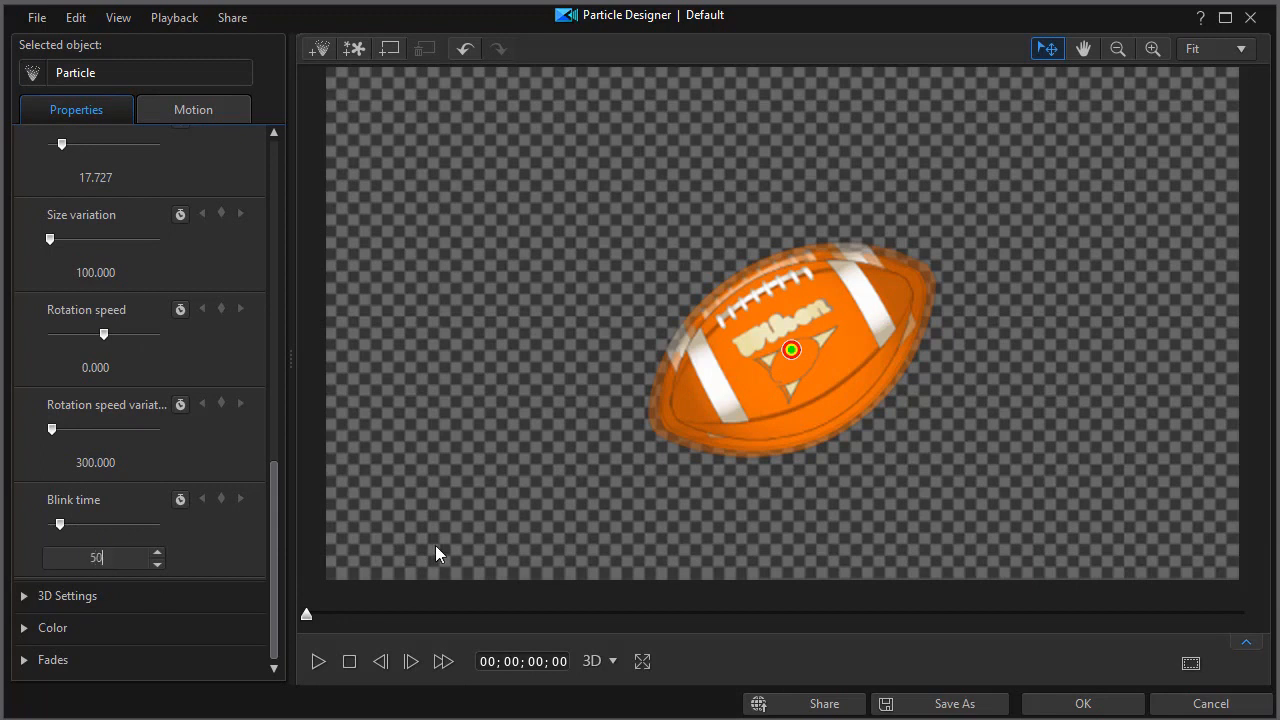
Try a blink time of 50 and preview the effect.
{"action": "left_click", "coordinate": [319, 663]}
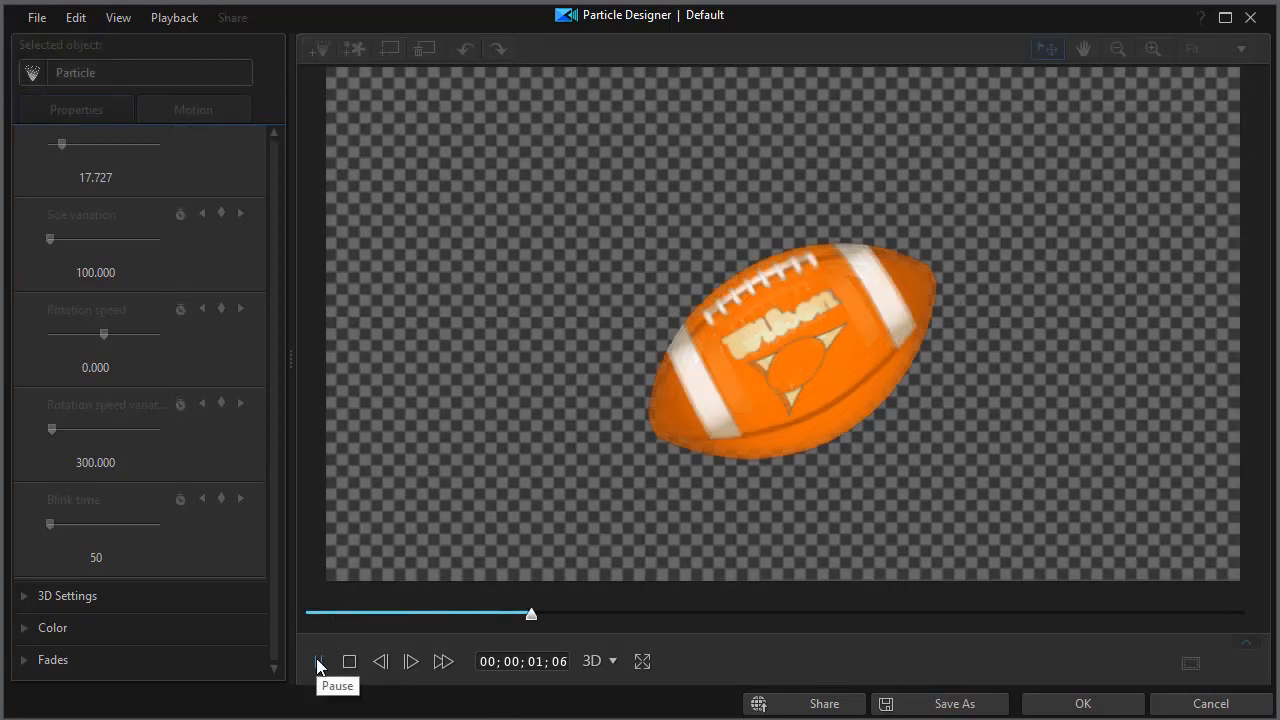
{"action": "left_click", "coordinate": [319, 663]}
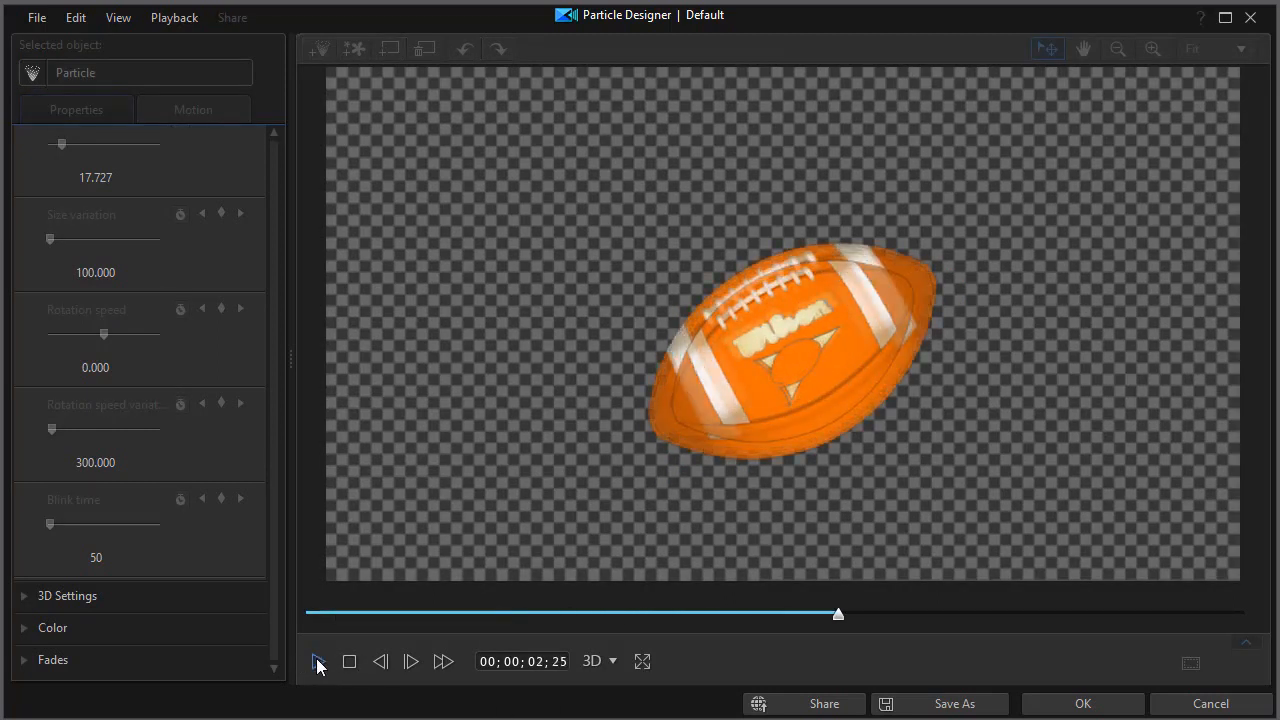
{"action": "left_click", "coordinate": [347, 668]}
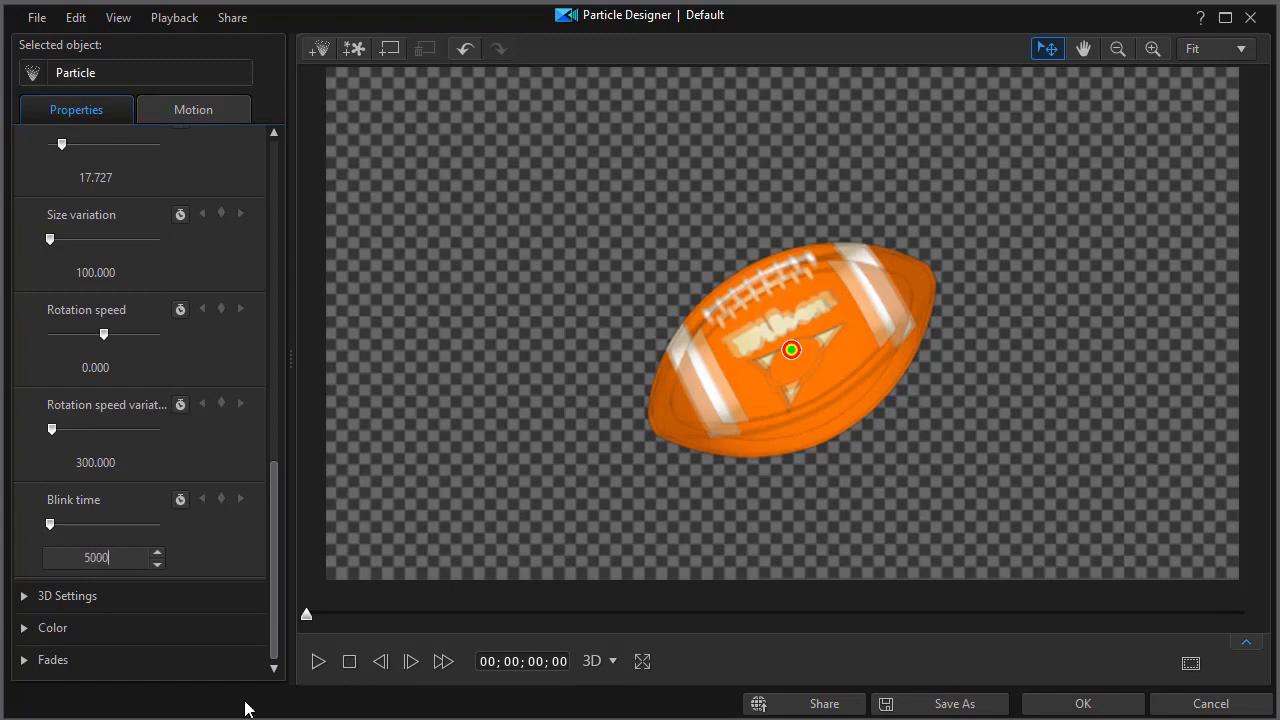
Raise the blink time to 5000 and then to 10000, previewing the effect at each value.
{"action": "left_click", "coordinate": [319, 662]}
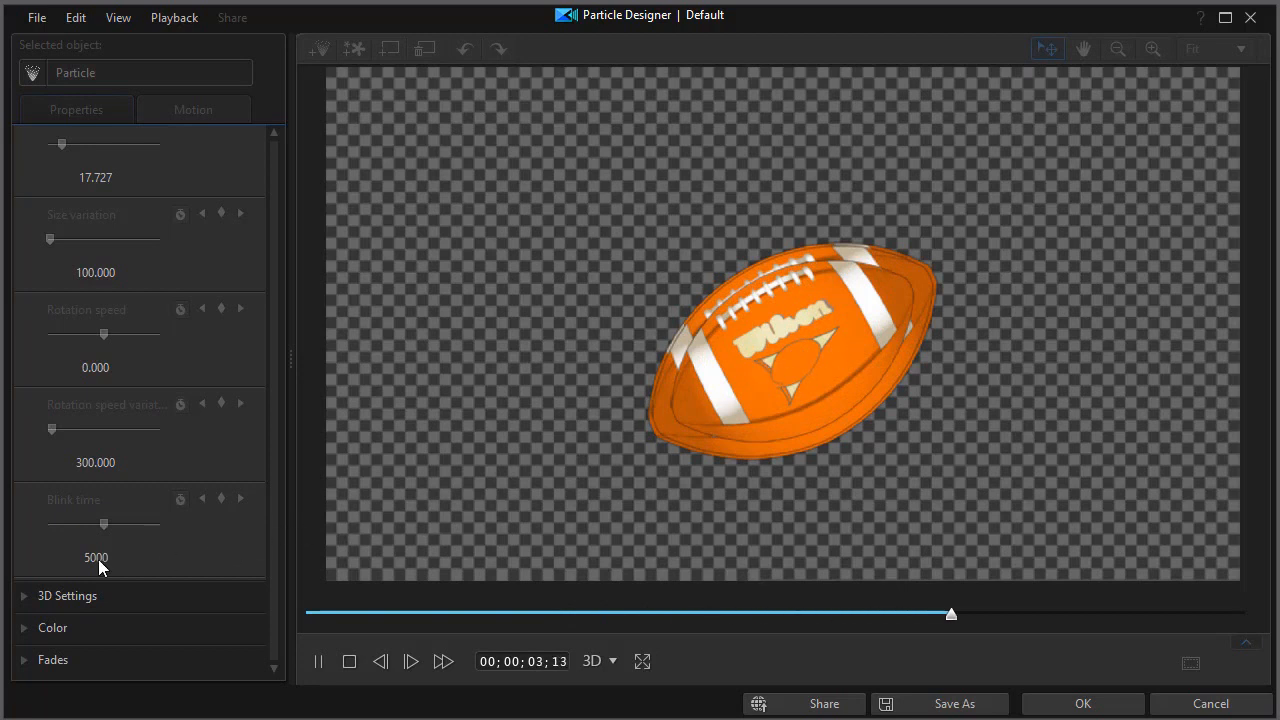
{"action": "left_click", "coordinate": [349, 661]}
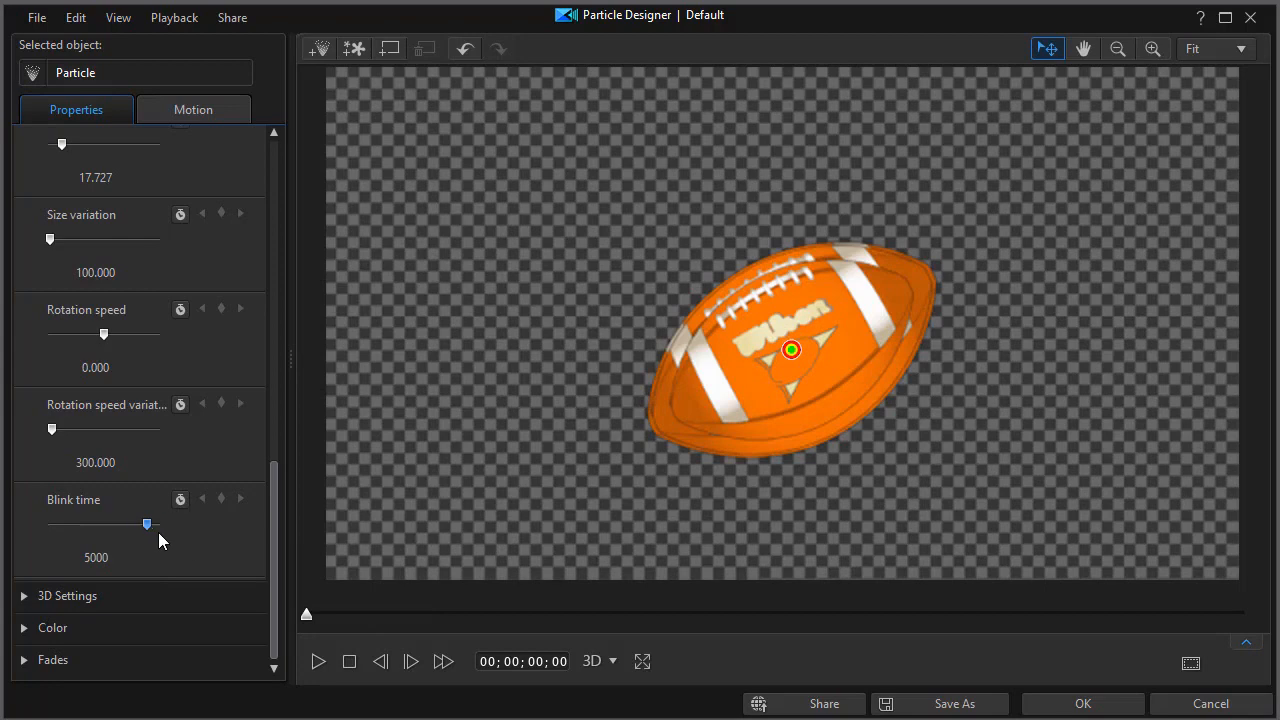
{"action": "left_click", "coordinate": [319, 662]}
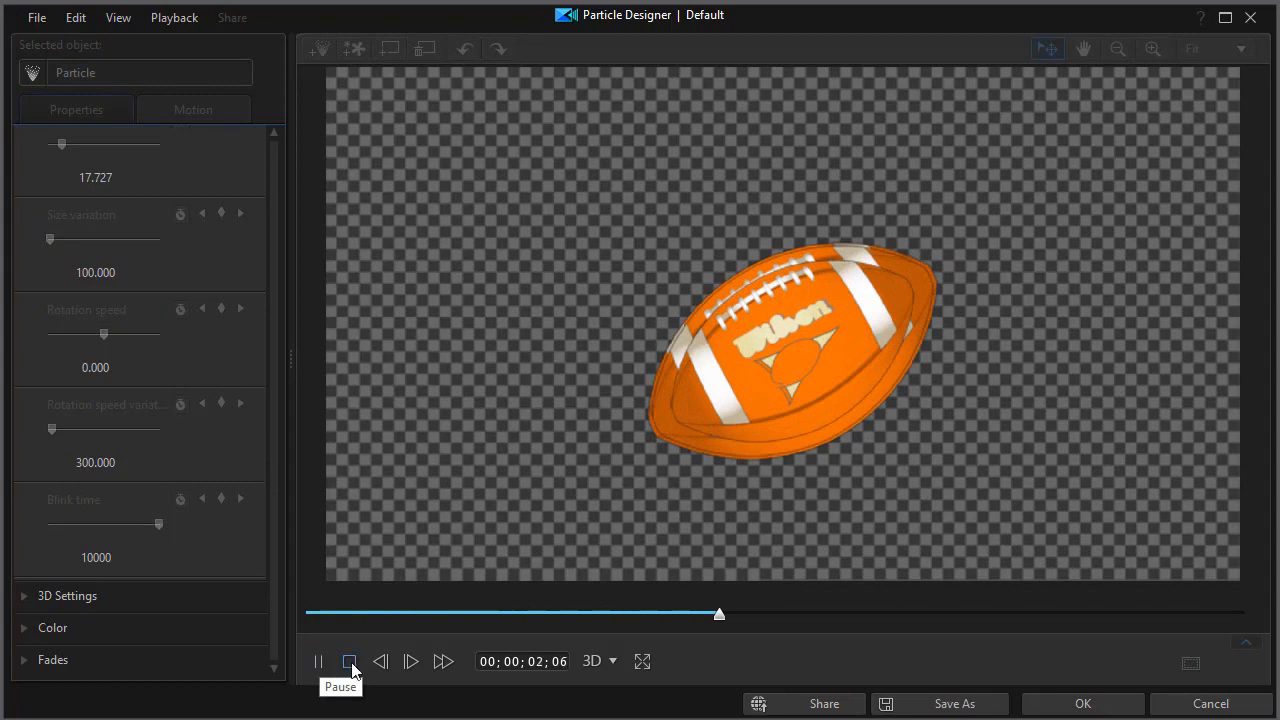
{"action": "left_click", "coordinate": [350, 667]}
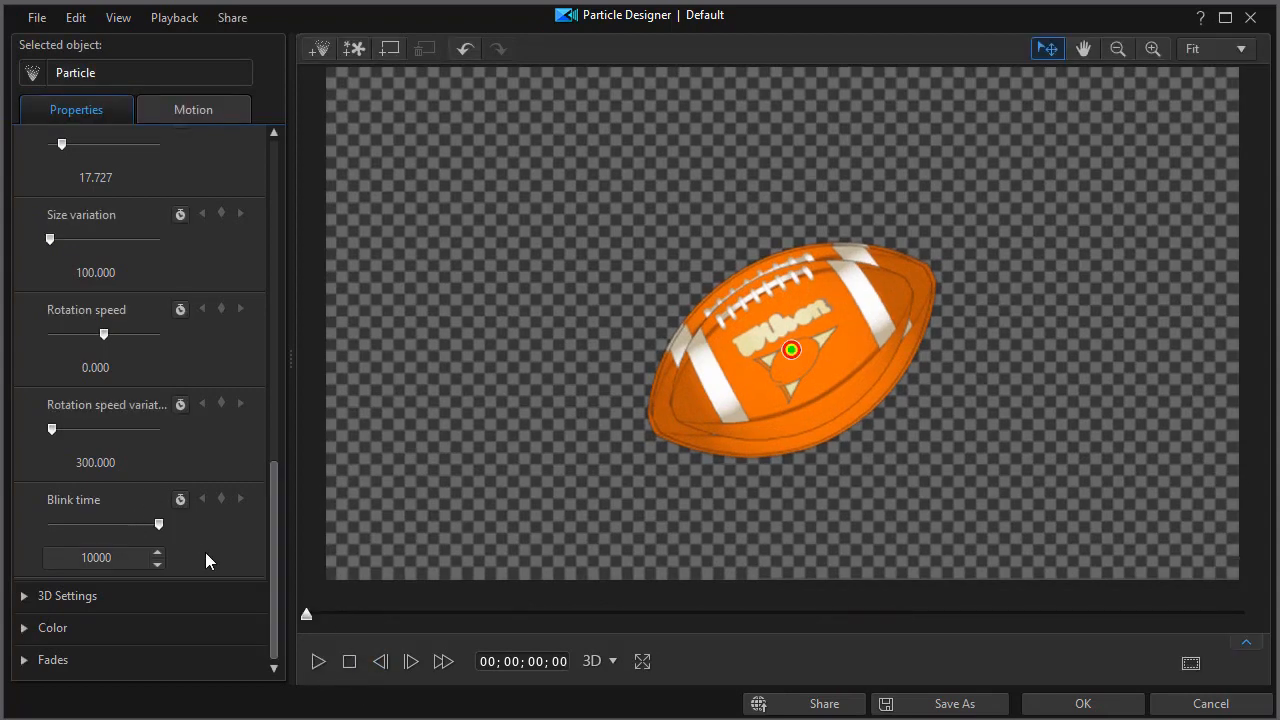
Switch the particle style to Spring and move the emitter from the canvas centre toward its upper-left area.
{"action": "left_click_drag", "start_coordinate": [276, 469], "coordinate": [326, 89]}
{"action": "left_click", "coordinate": [172, 398]}
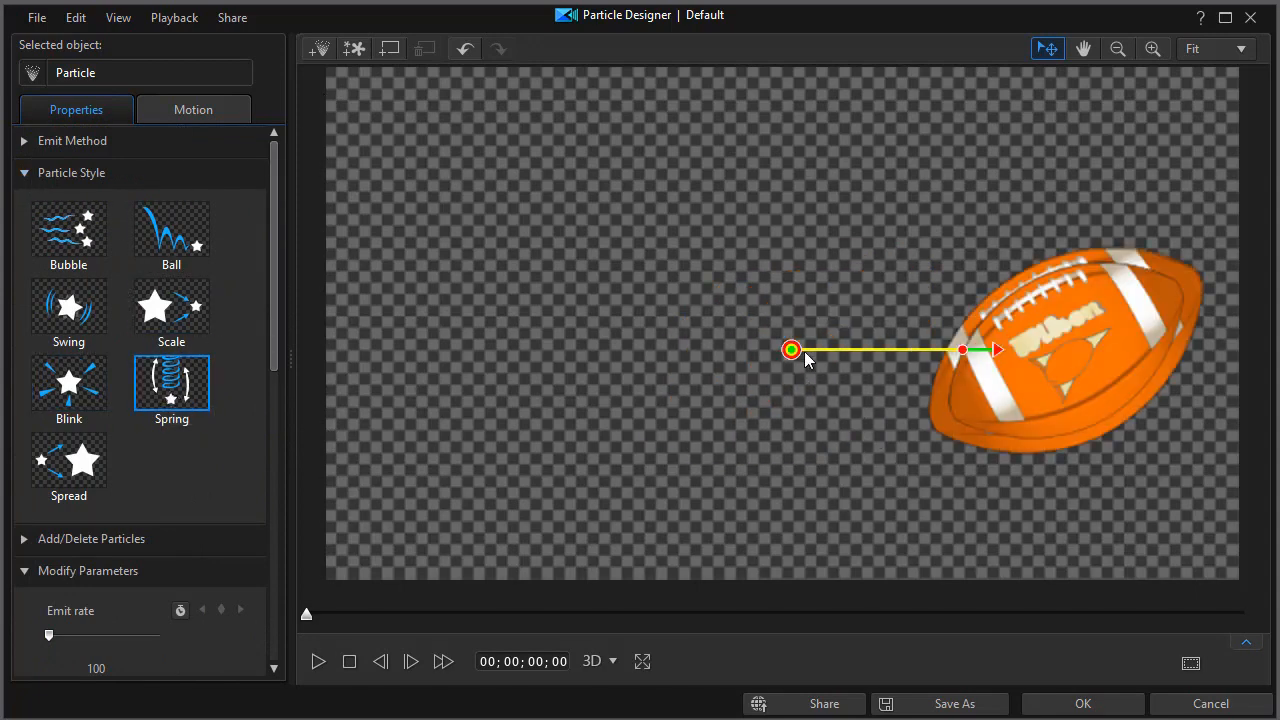
{"action": "left_click_drag", "start_coordinate": [789, 346], "coordinate": [423, 294]}
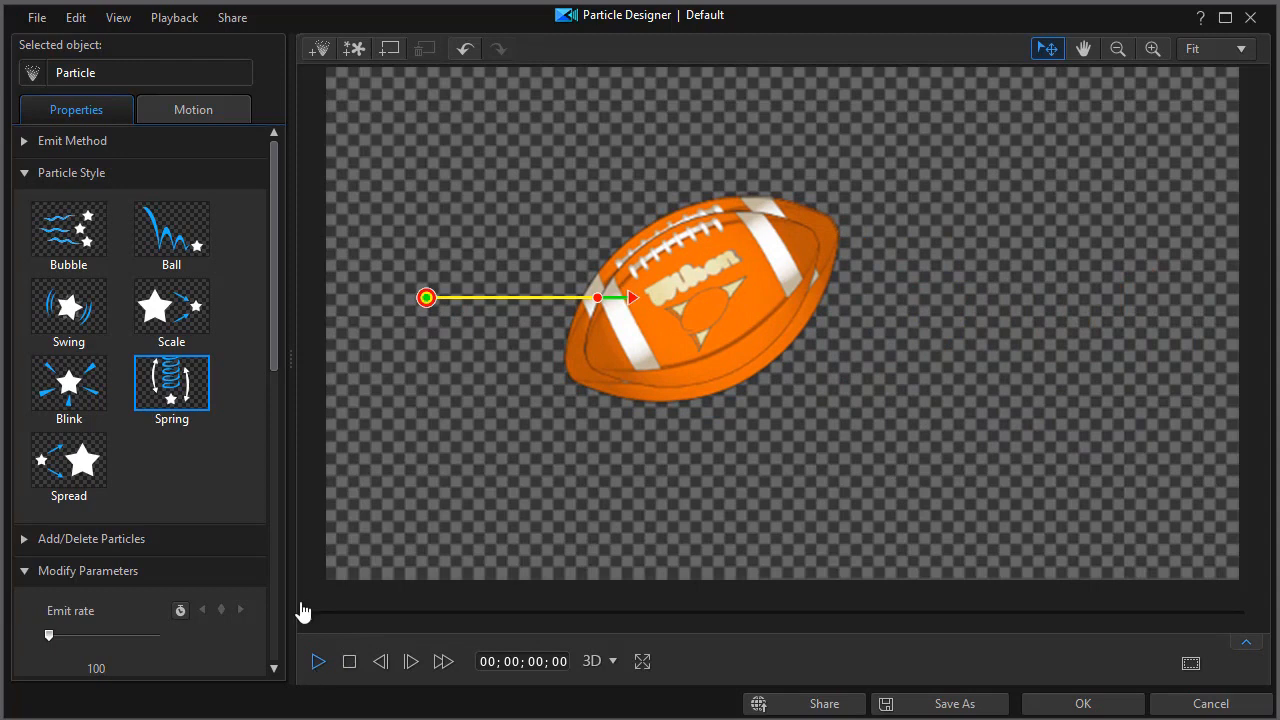
{"action": "left_click_drag", "start_coordinate": [274, 338], "coordinate": [254, 690]}
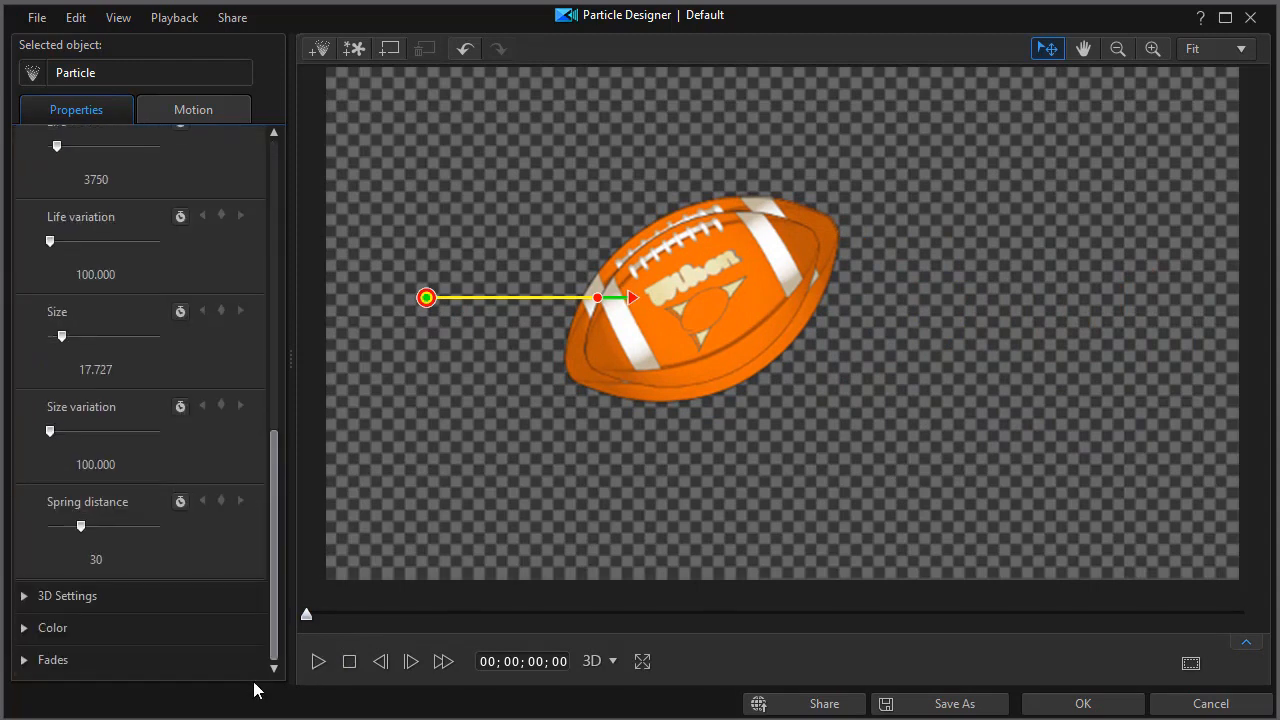
Preview the Spring effect and widen the emitter's spread into a cone around its direction line.
{"action": "left_click", "coordinate": [317, 662]}
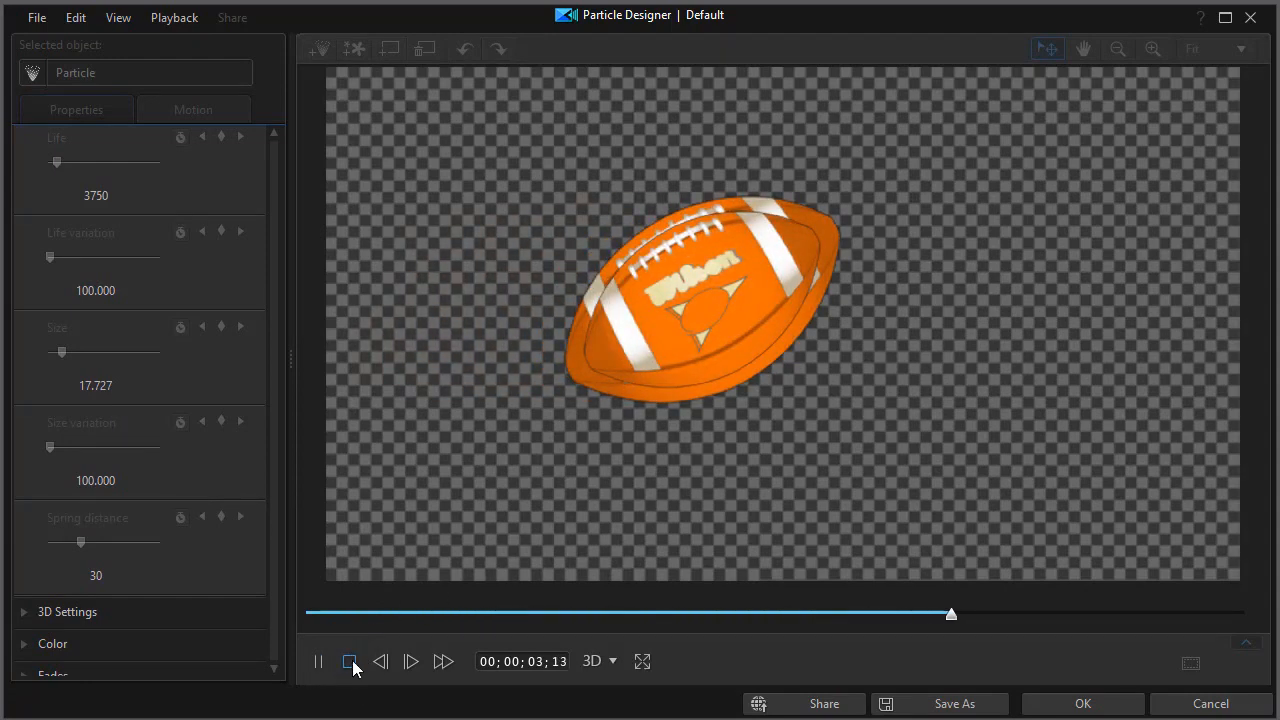
{"action": "left_click", "coordinate": [349, 661]}
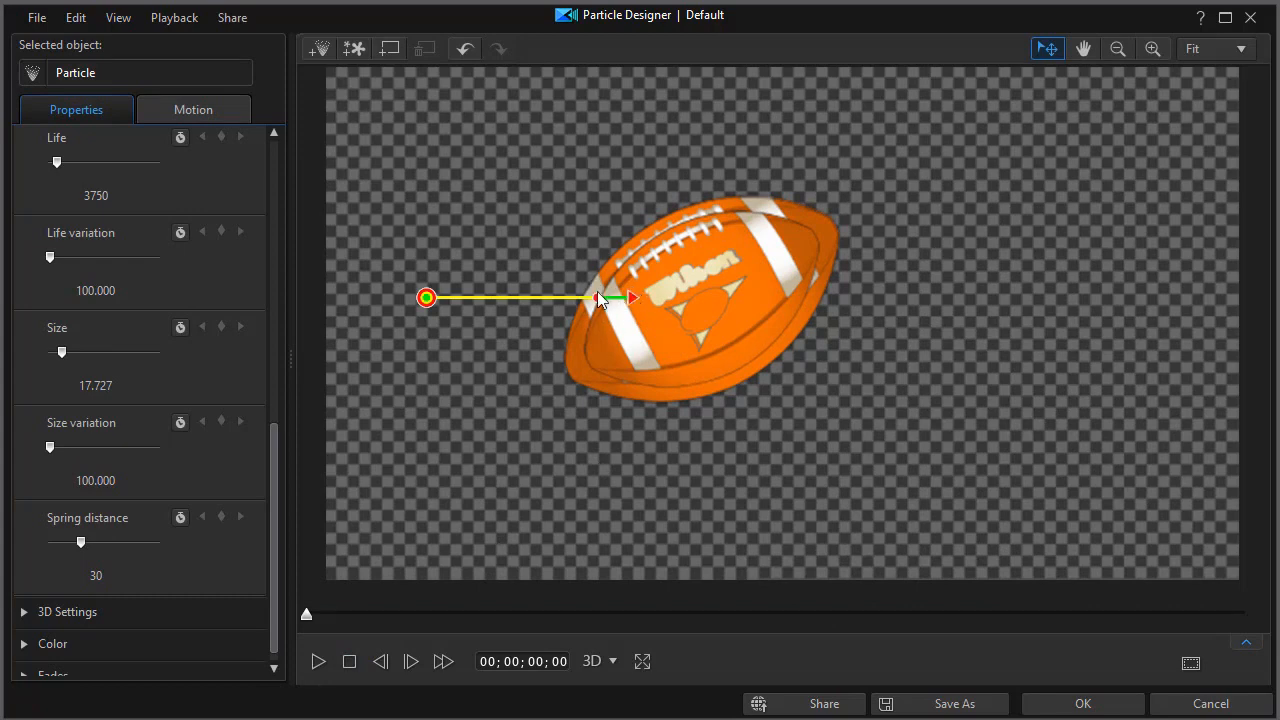
{"action": "left_click_drag", "start_coordinate": [596, 296], "coordinate": [598, 200]}
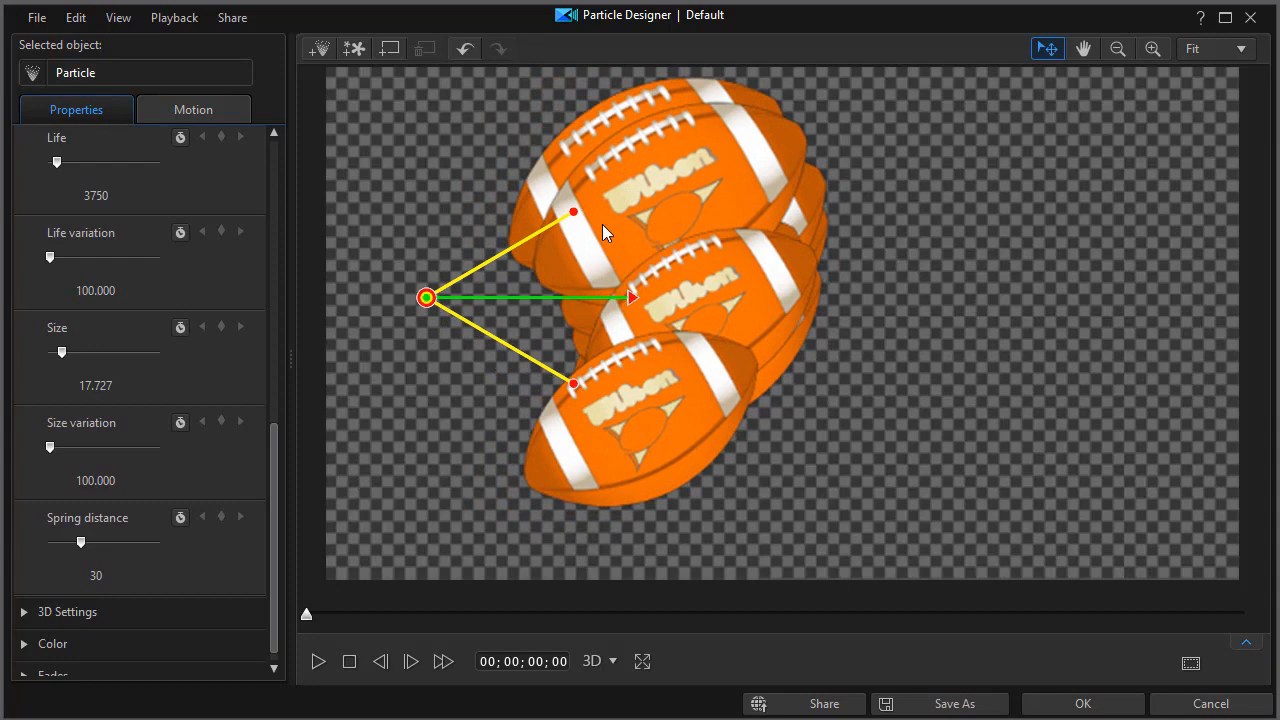
Reduce the particle size to 8.182 and preview the spring motion across the widened spread.
{"action": "left_click_drag", "start_coordinate": [273, 445], "coordinate": [283, 329]}
{"action": "left_click", "coordinate": [318, 661]}
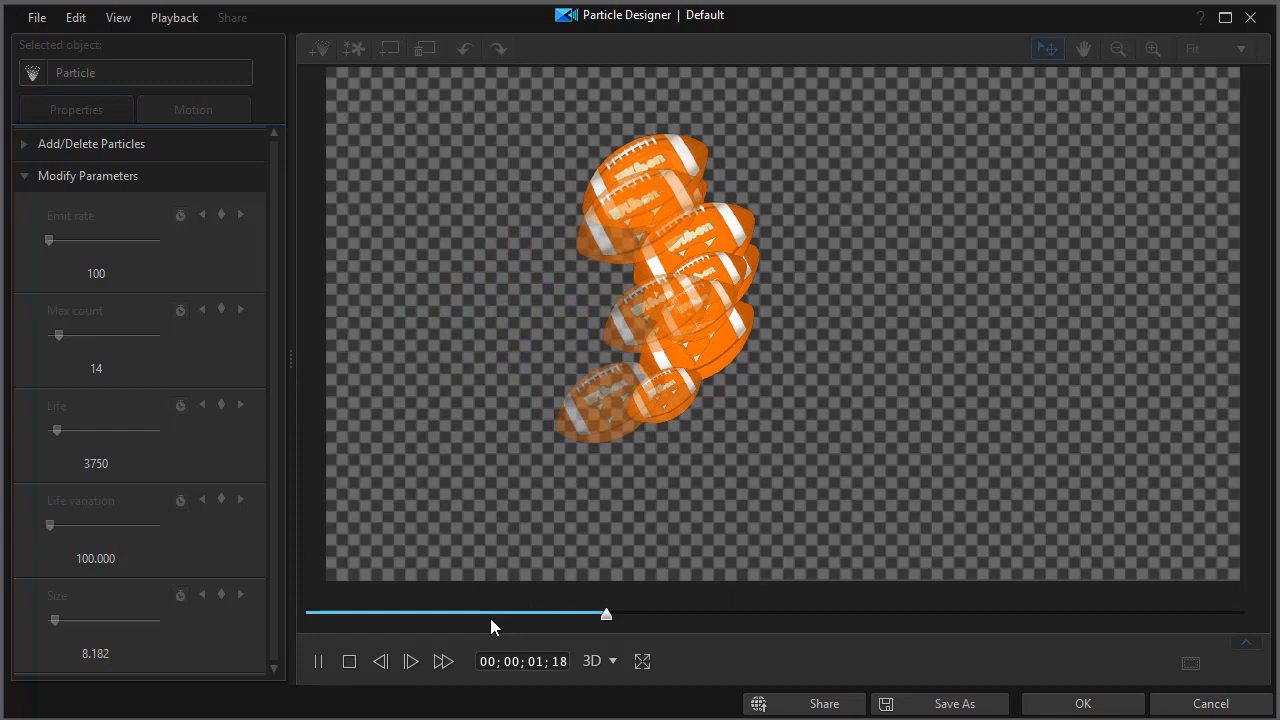
{"action": "left_click", "coordinate": [348, 662]}
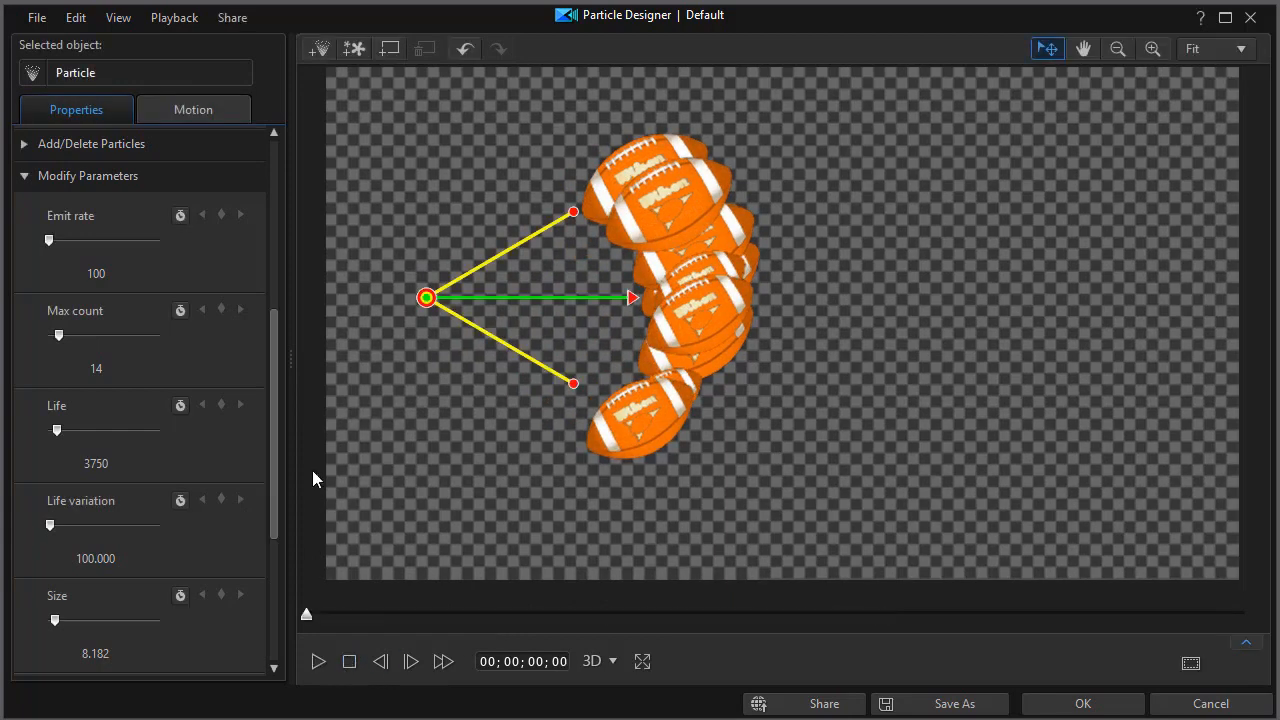
Set the spring distance to 60 and preview the effect.
{"action": "left_click_drag", "start_coordinate": [275, 497], "coordinate": [220, 700]}
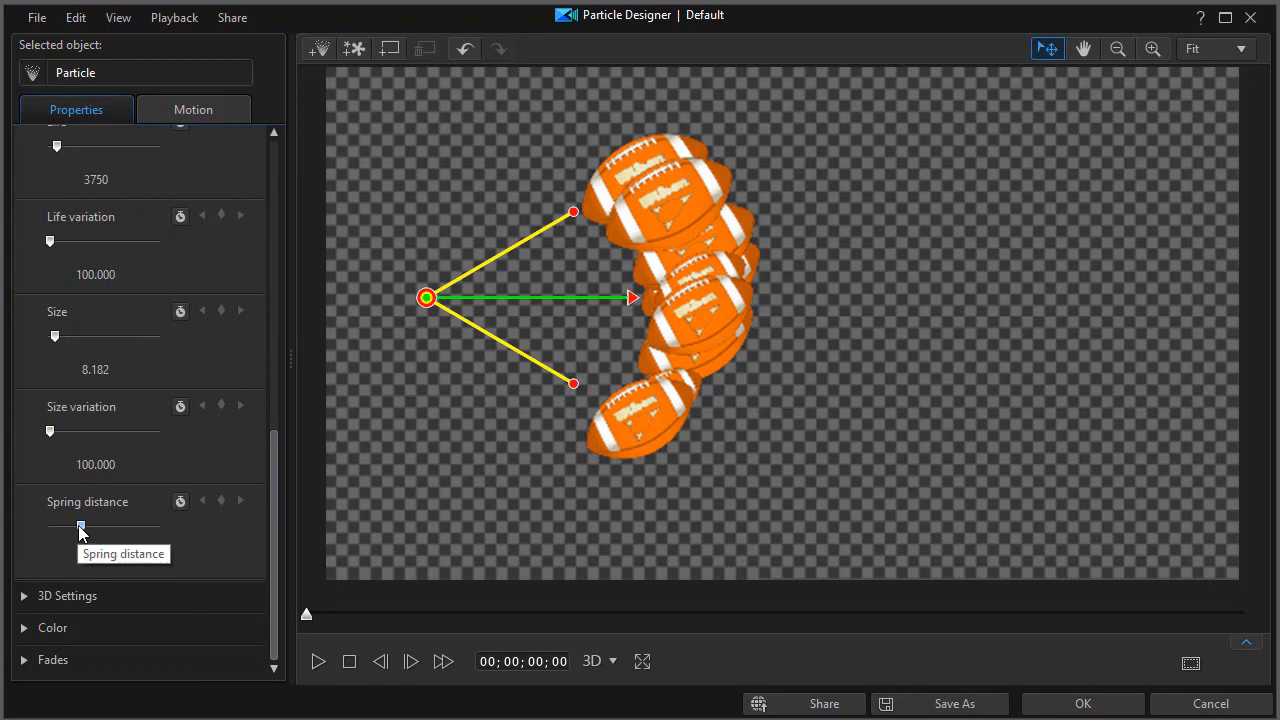
{"action": "left_click_drag", "start_coordinate": [81, 527], "coordinate": [112, 533]}
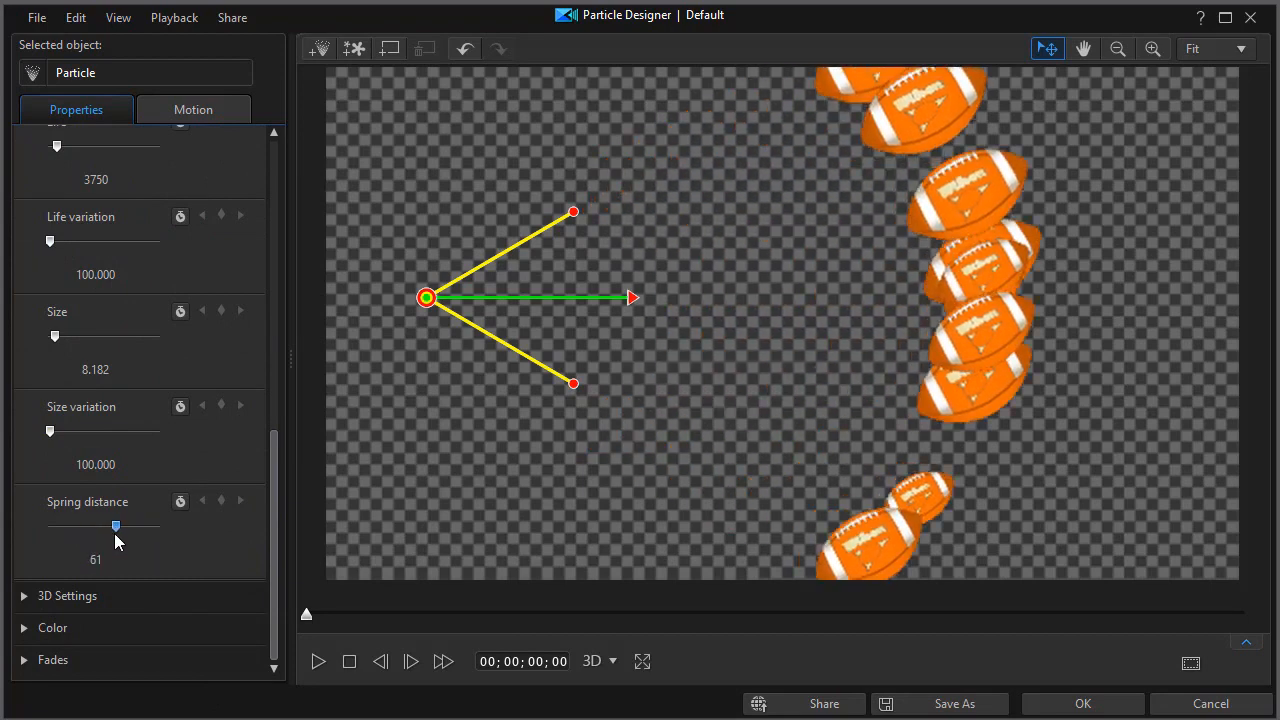
{"action": "left_click", "coordinate": [318, 663]}
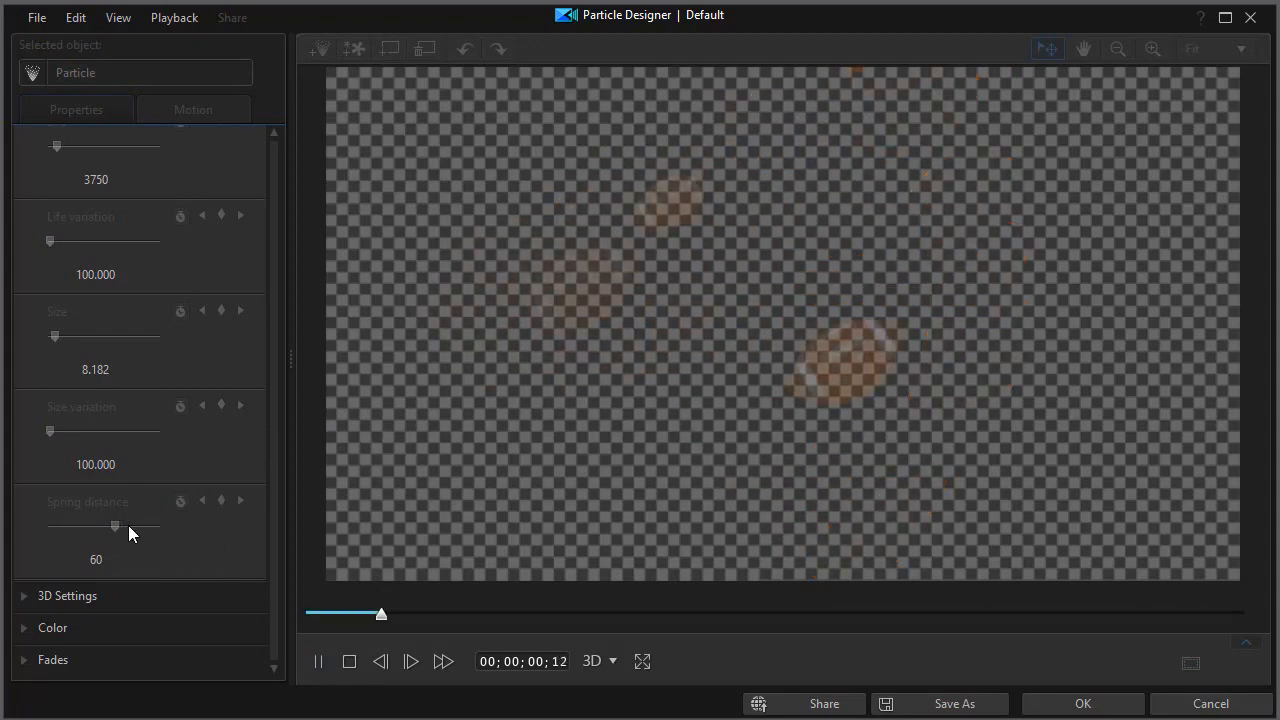
{"action": "left_click", "coordinate": [350, 664]}
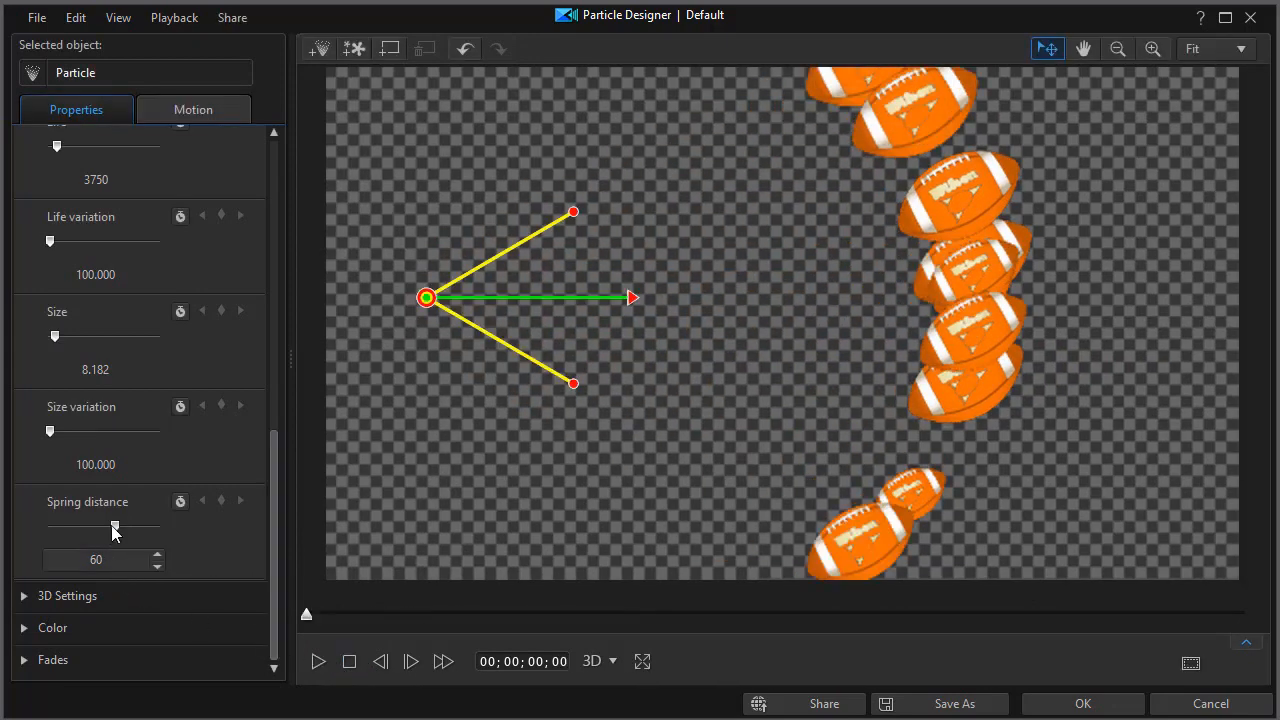
Raise the spring distance to 88 and preview the effect.
{"action": "left_click_drag", "start_coordinate": [116, 530], "coordinate": [144, 535]}
{"action": "left_click", "coordinate": [317, 662]}
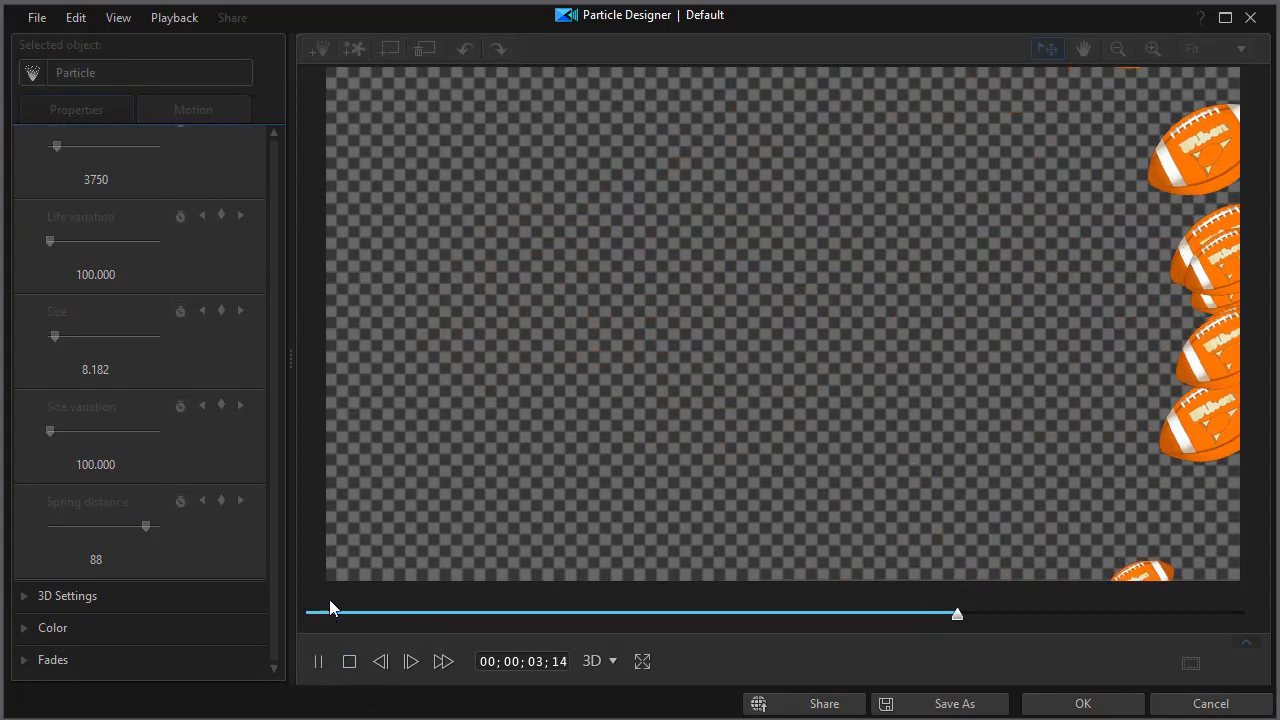
{"action": "left_click", "coordinate": [350, 662]}
Try the Spread particle style with a size of 1.364 and look through its speed and rotation parameters.
{"action": "left_click_drag", "start_coordinate": [275, 530], "coordinate": [294, 234]}
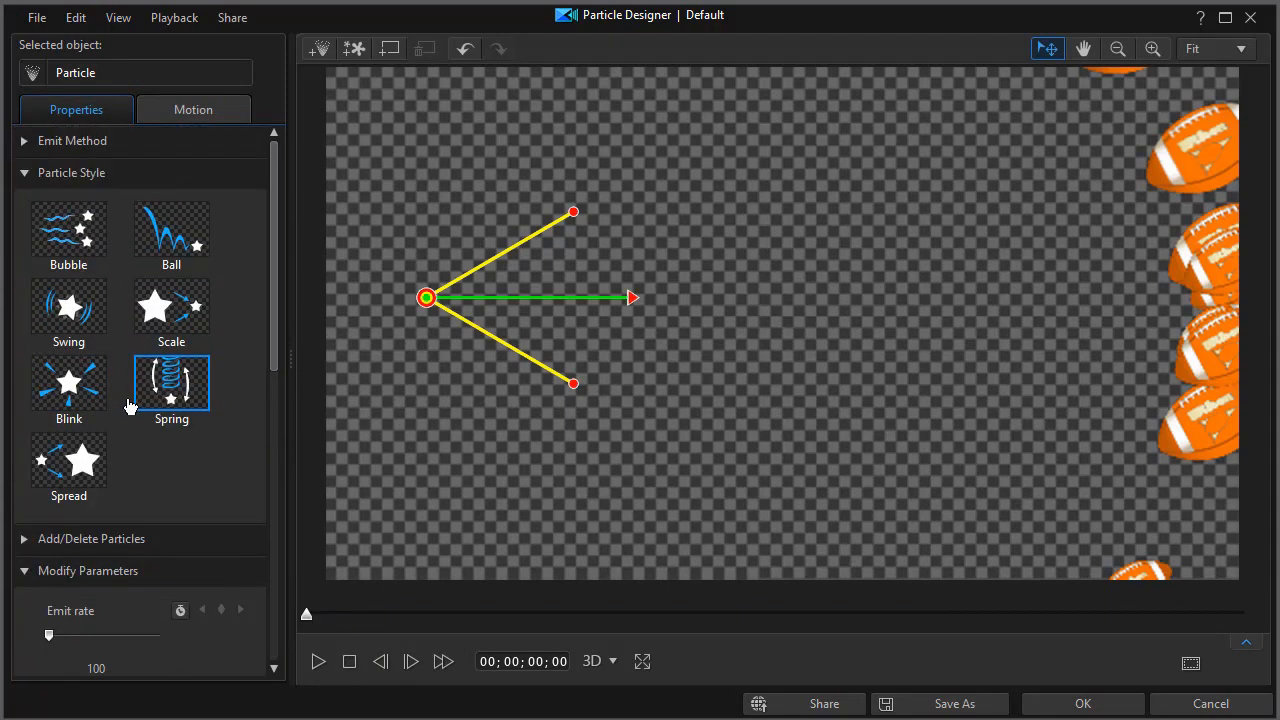
{"action": "left_click", "coordinate": [78, 470]}
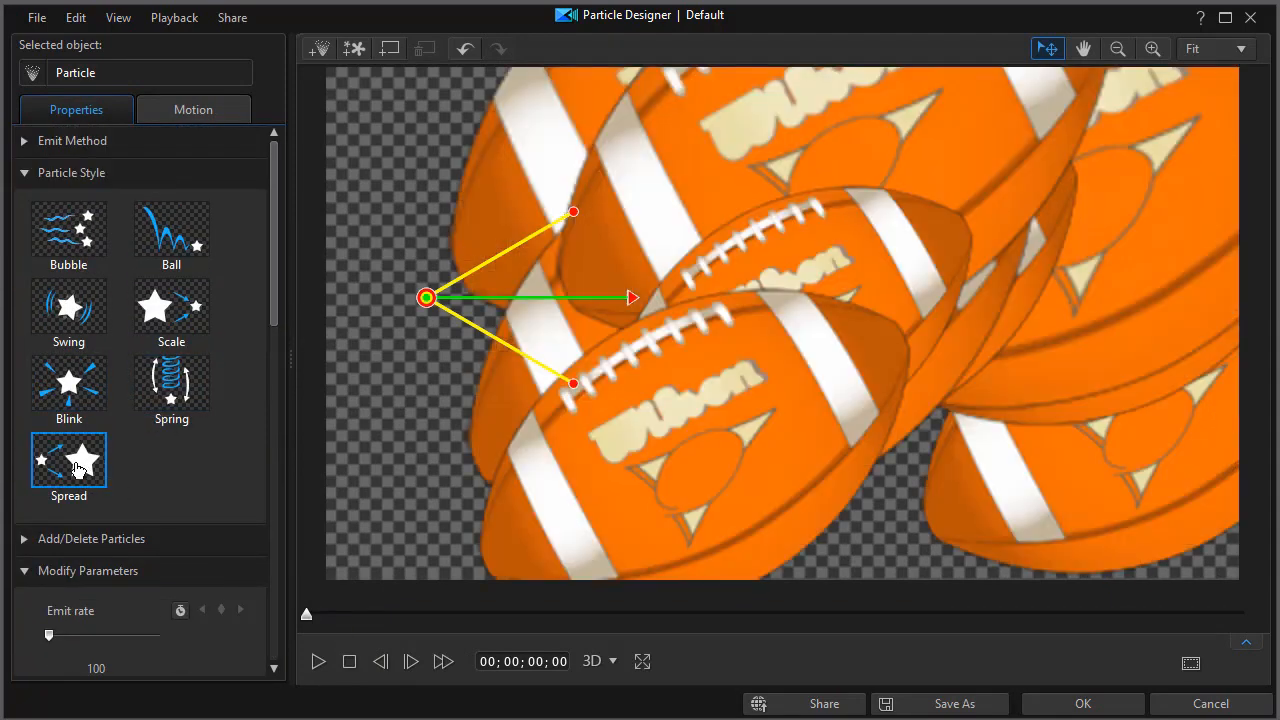
{"action": "left_click_drag", "start_coordinate": [276, 309], "coordinate": [272, 499]}
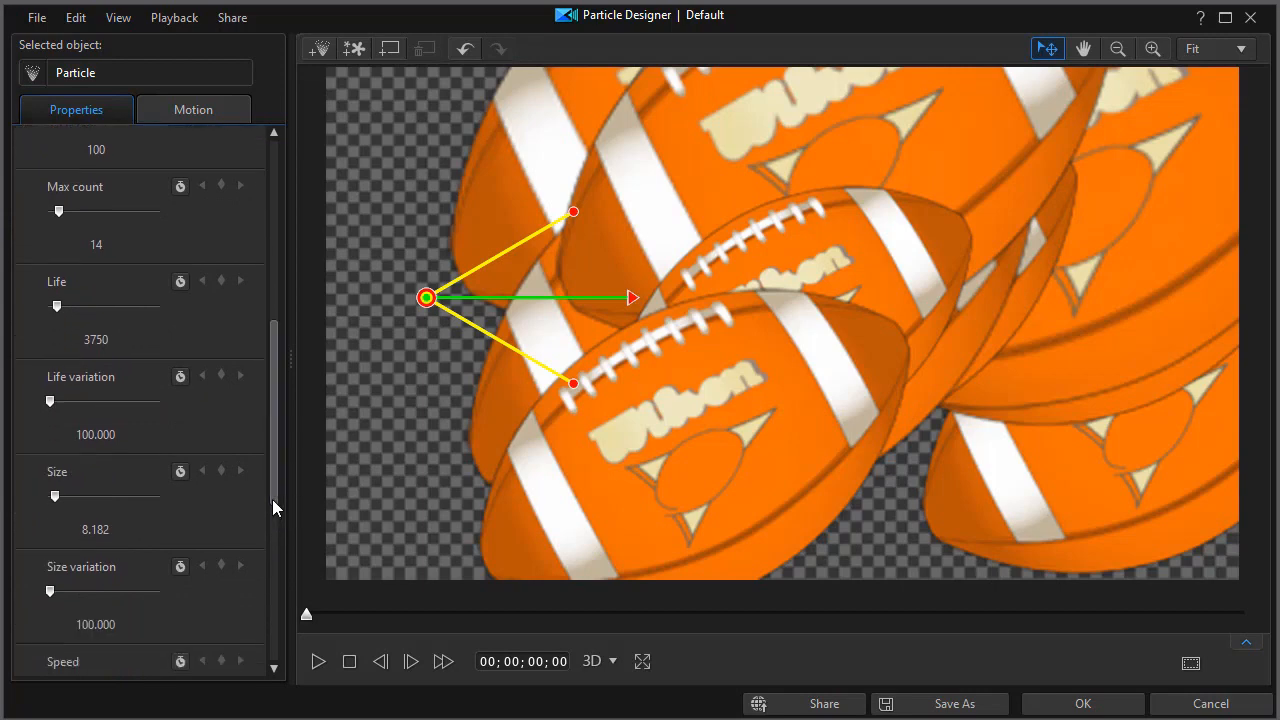
{"action": "left_click_drag", "start_coordinate": [55, 498], "coordinate": [50, 501]}
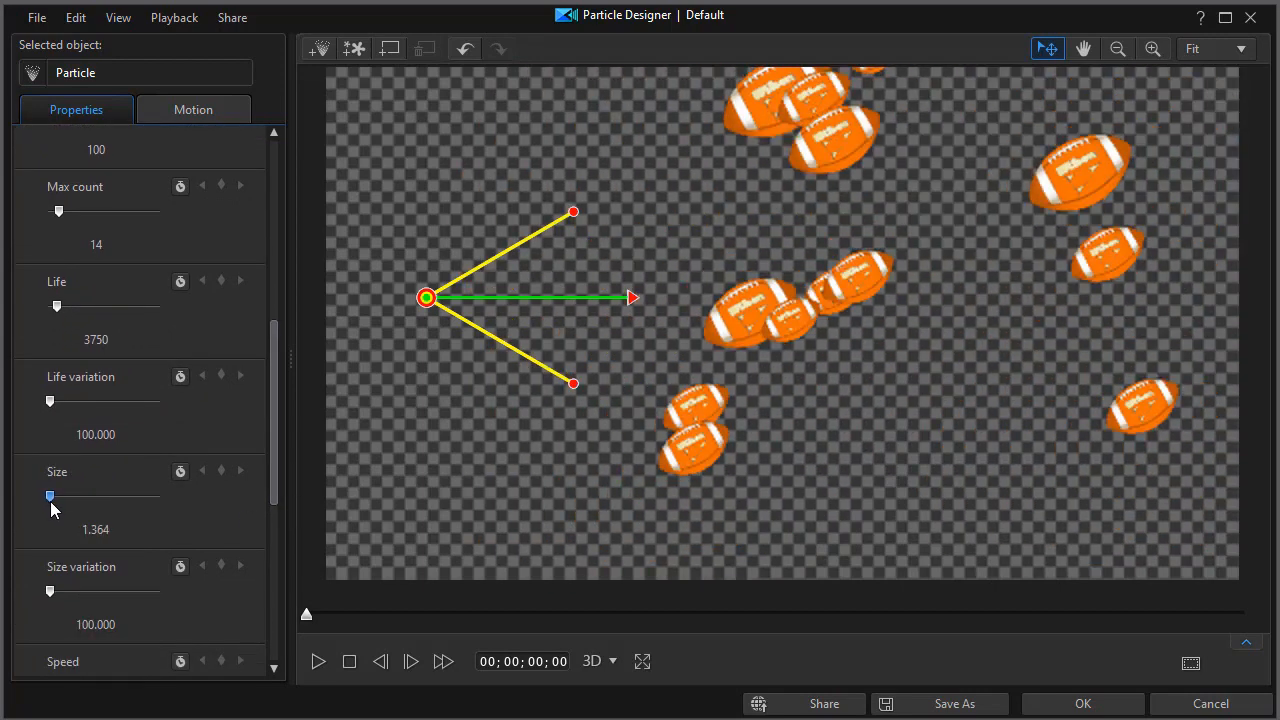
{"action": "left_click_drag", "start_coordinate": [277, 466], "coordinate": [276, 679]}
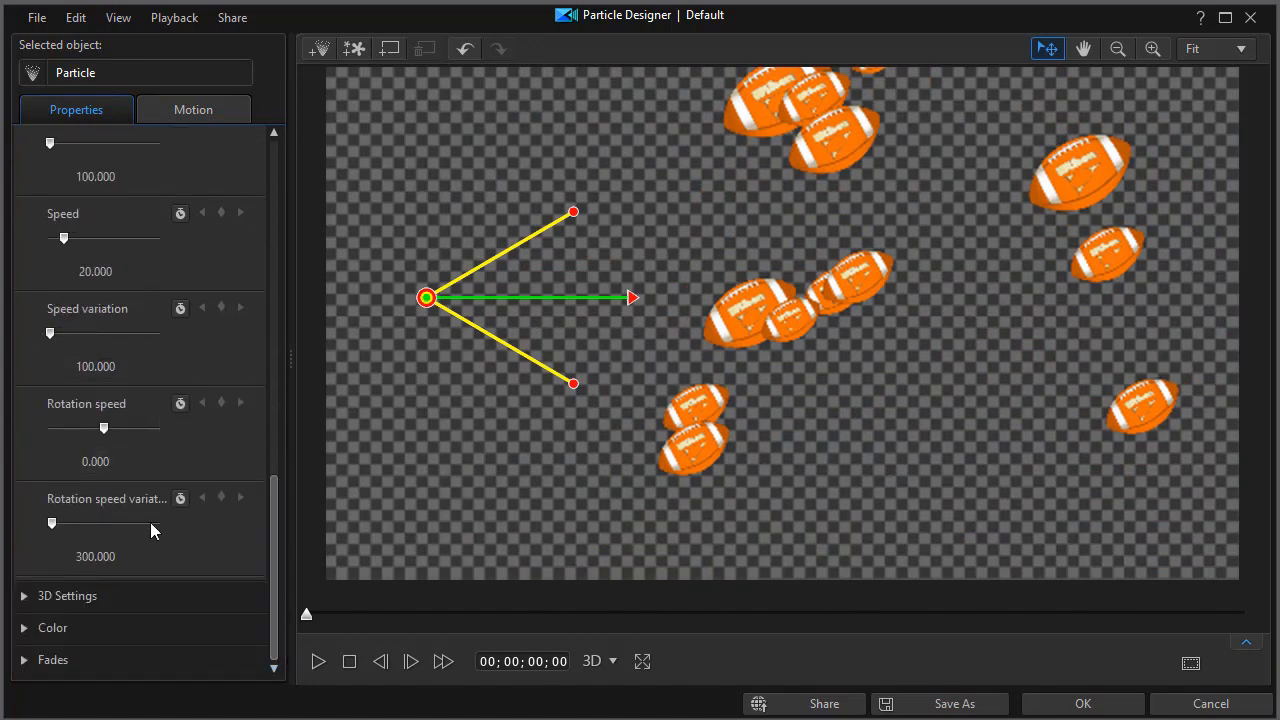
Switch the particle style to Ball and look at its gravity parameter.
{"action": "left_click_drag", "start_coordinate": [273, 517], "coordinate": [331, 196]}
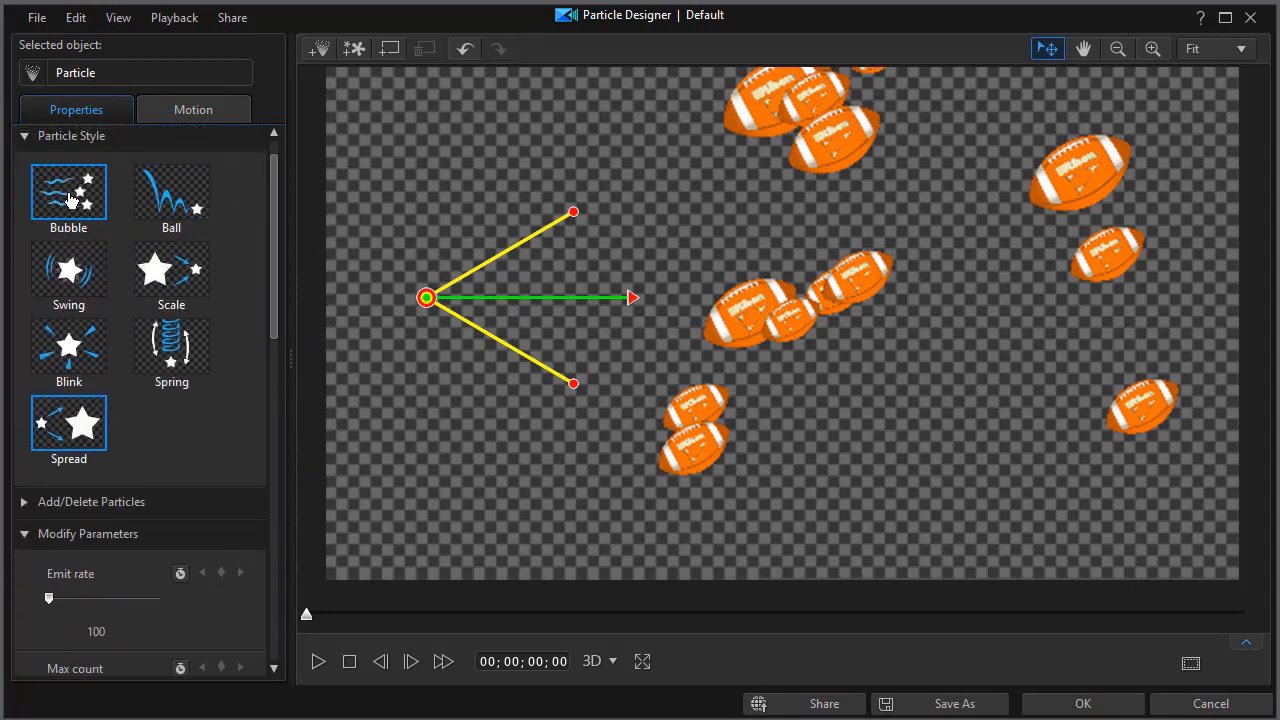
{"action": "left_click", "coordinate": [198, 200]}
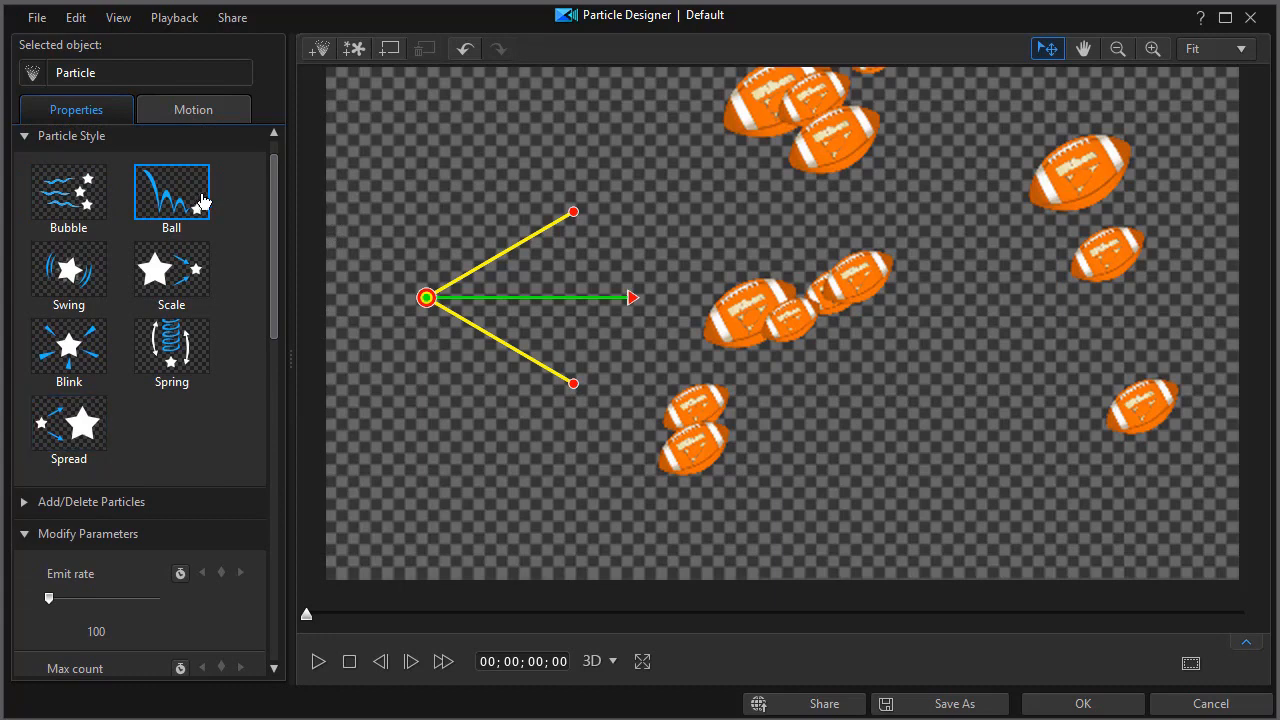
{"action": "left_click_drag", "start_coordinate": [277, 297], "coordinate": [276, 637]}
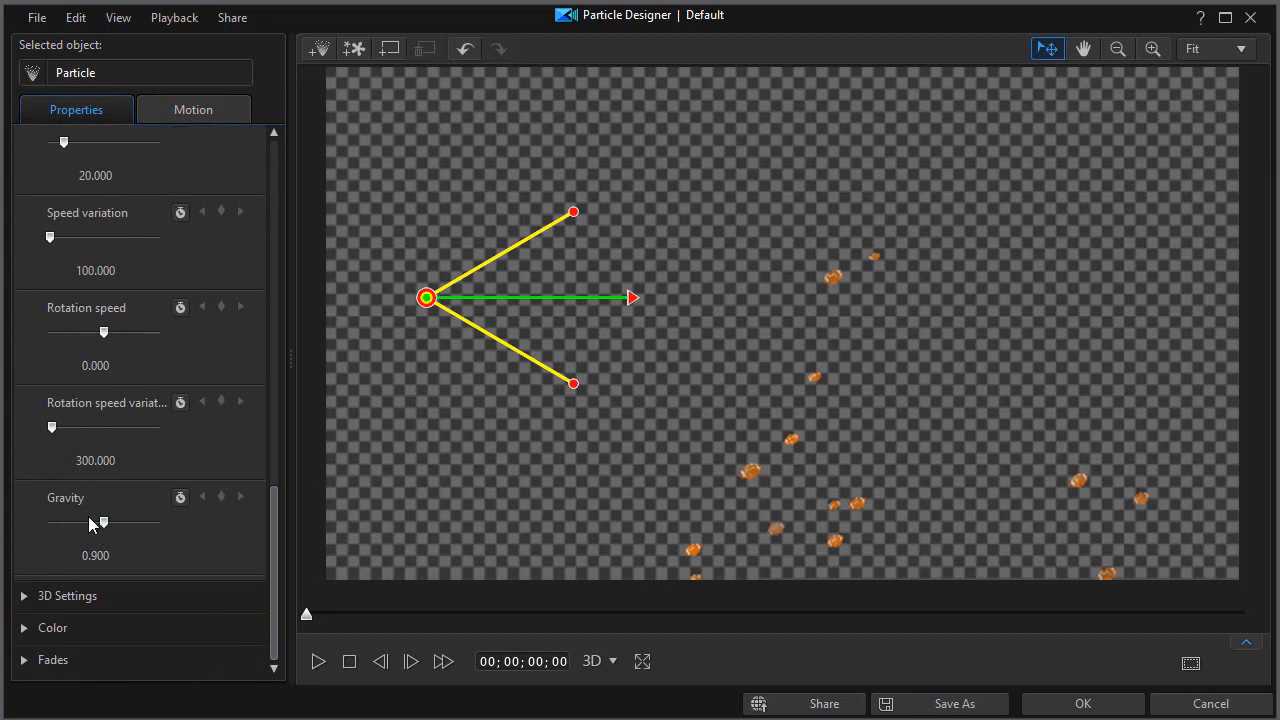
{"action": "left_click_drag", "start_coordinate": [276, 530], "coordinate": [330, 145]}
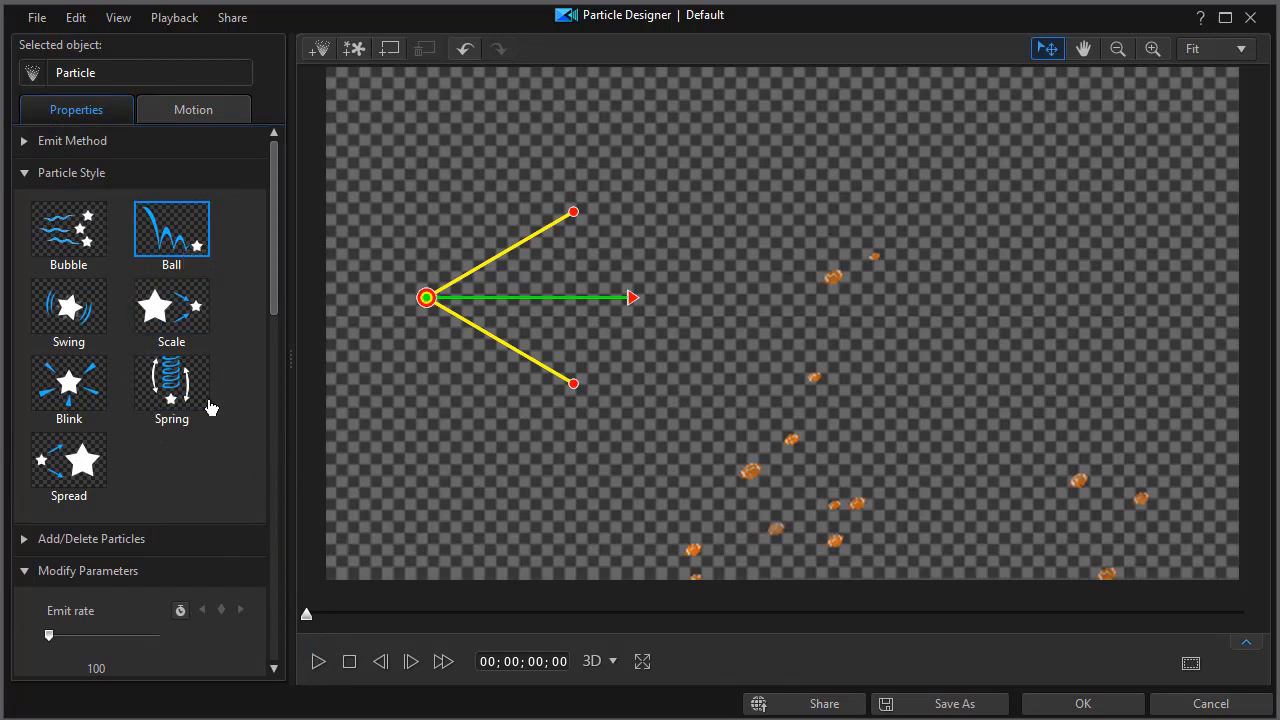
Enlarge the particle size to 9.545 and preview the falling footballs.
{"action": "left_click_drag", "start_coordinate": [274, 309], "coordinate": [274, 452]}
{"action": "left_click_drag", "start_coordinate": [48, 572], "coordinate": [56, 574]}
{"action": "left_click", "coordinate": [319, 664]}
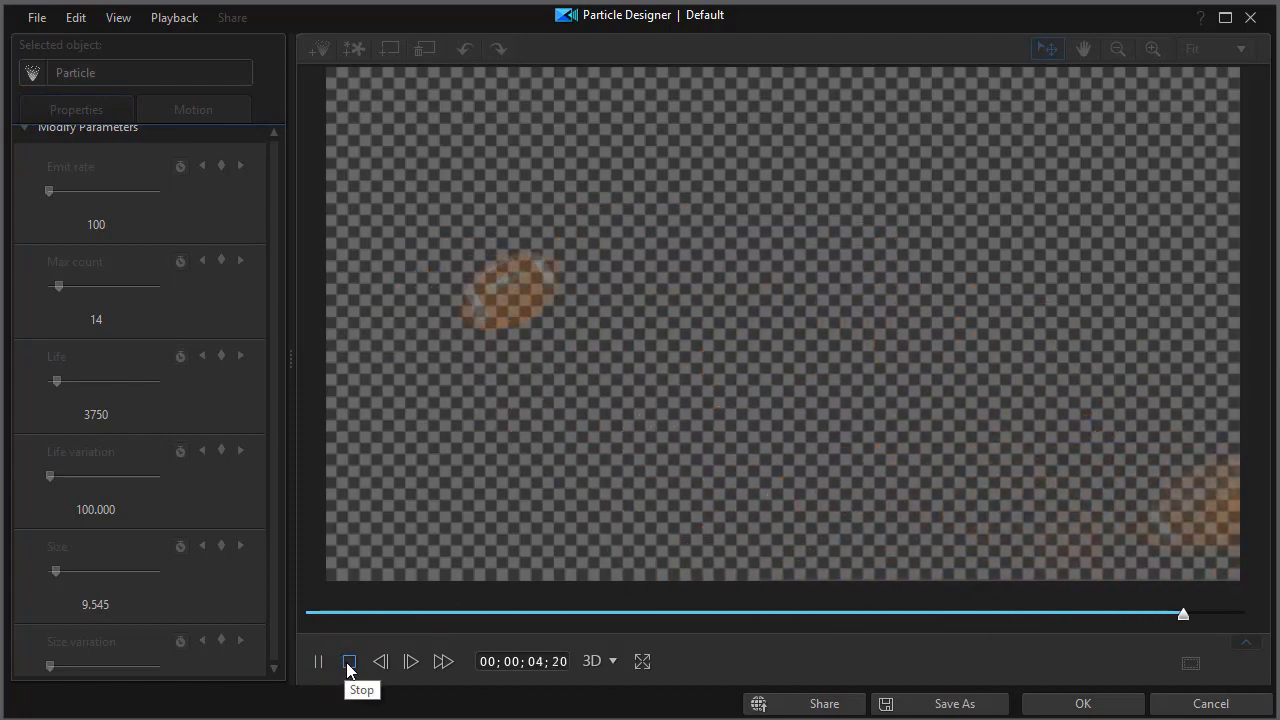
{"action": "left_click", "coordinate": [349, 668]}
Set the gravity to 0.150, preview the Ball effect and return to the particle style choices.
{"action": "left_click_drag", "start_coordinate": [275, 418], "coordinate": [209, 637]}
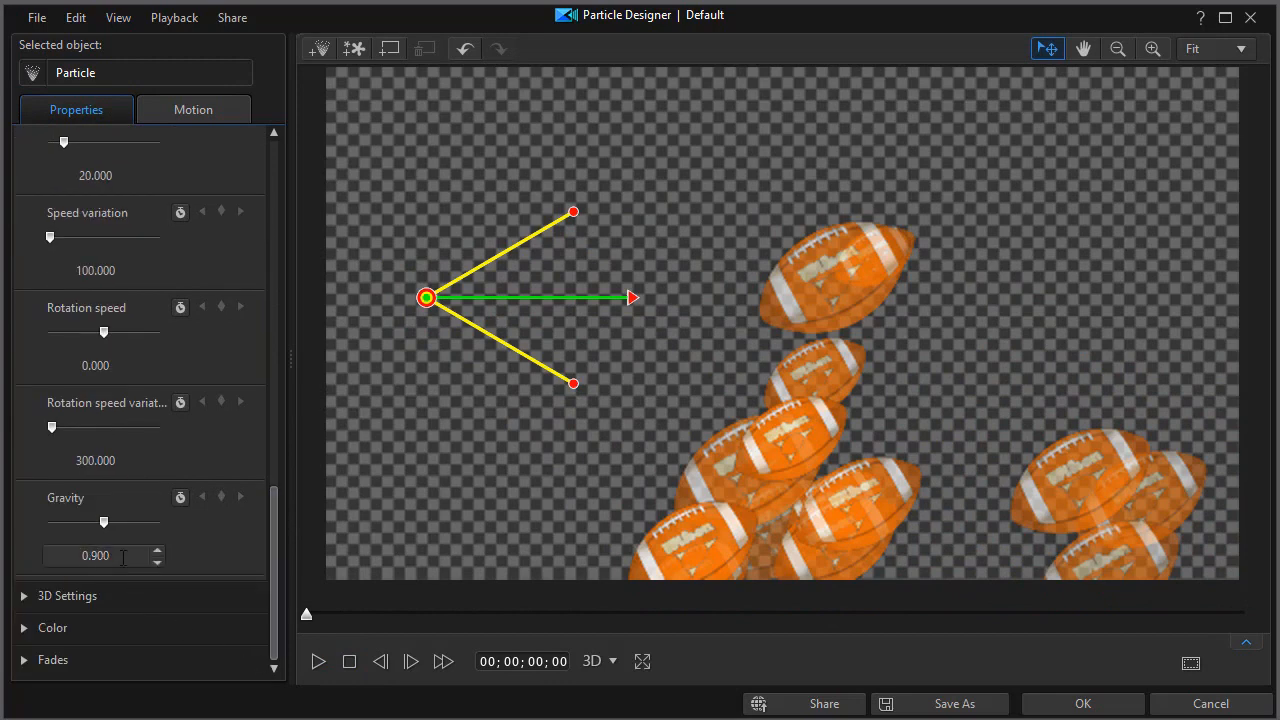
{"action": "left_click_drag", "start_coordinate": [113, 557], "coordinate": [92, 557]}
{"action": "type", "text": "15"}
{"action": "key", "text": "Return"}
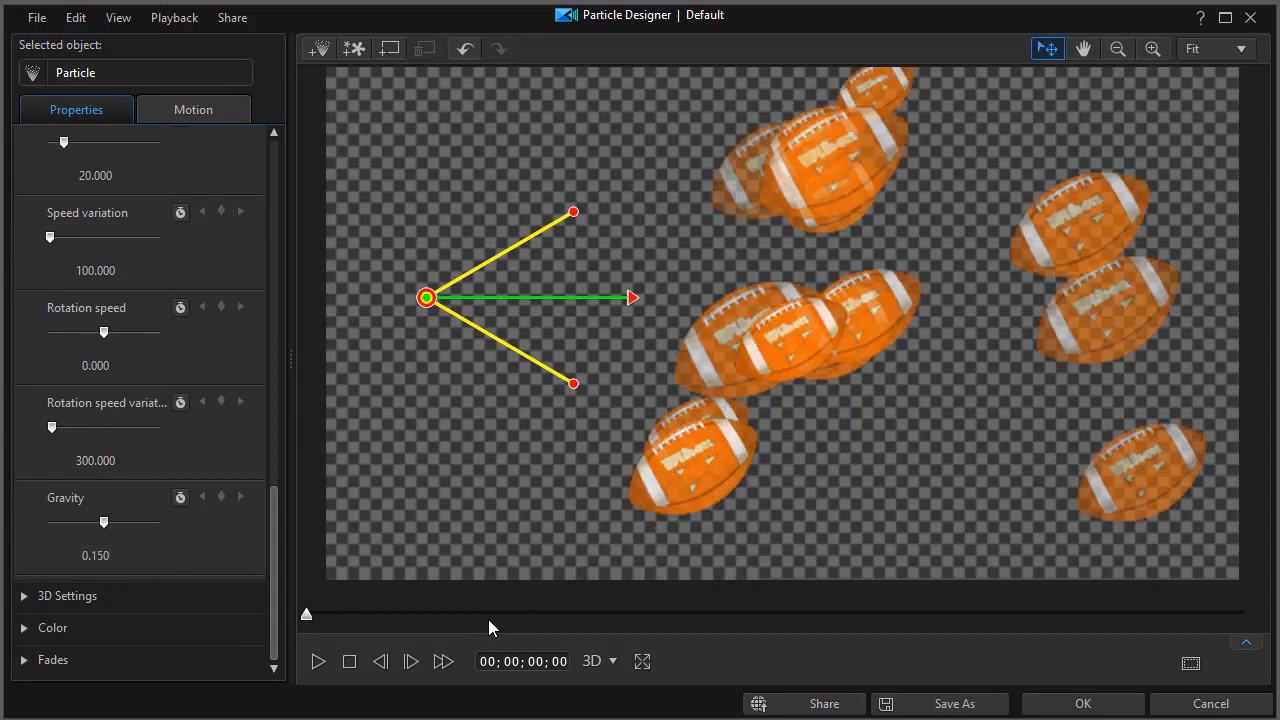
{"action": "left_click", "coordinate": [318, 661]}
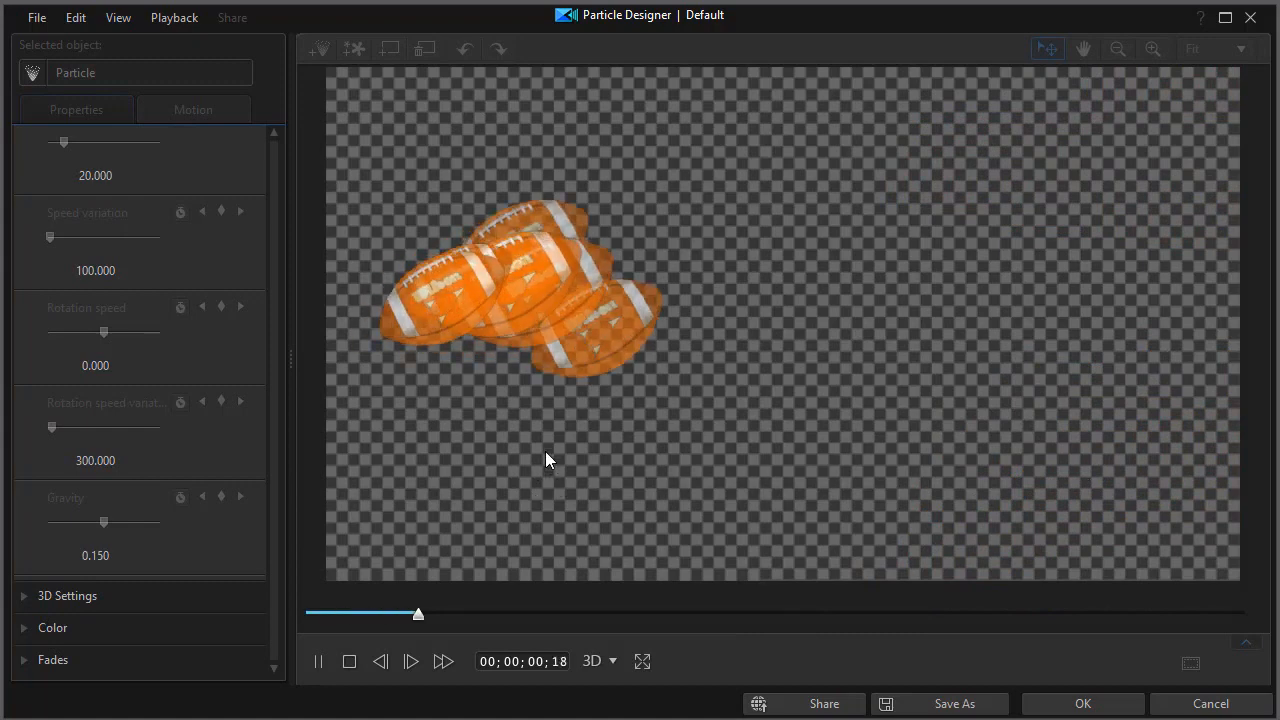
{"action": "left_click", "coordinate": [276, 543]}
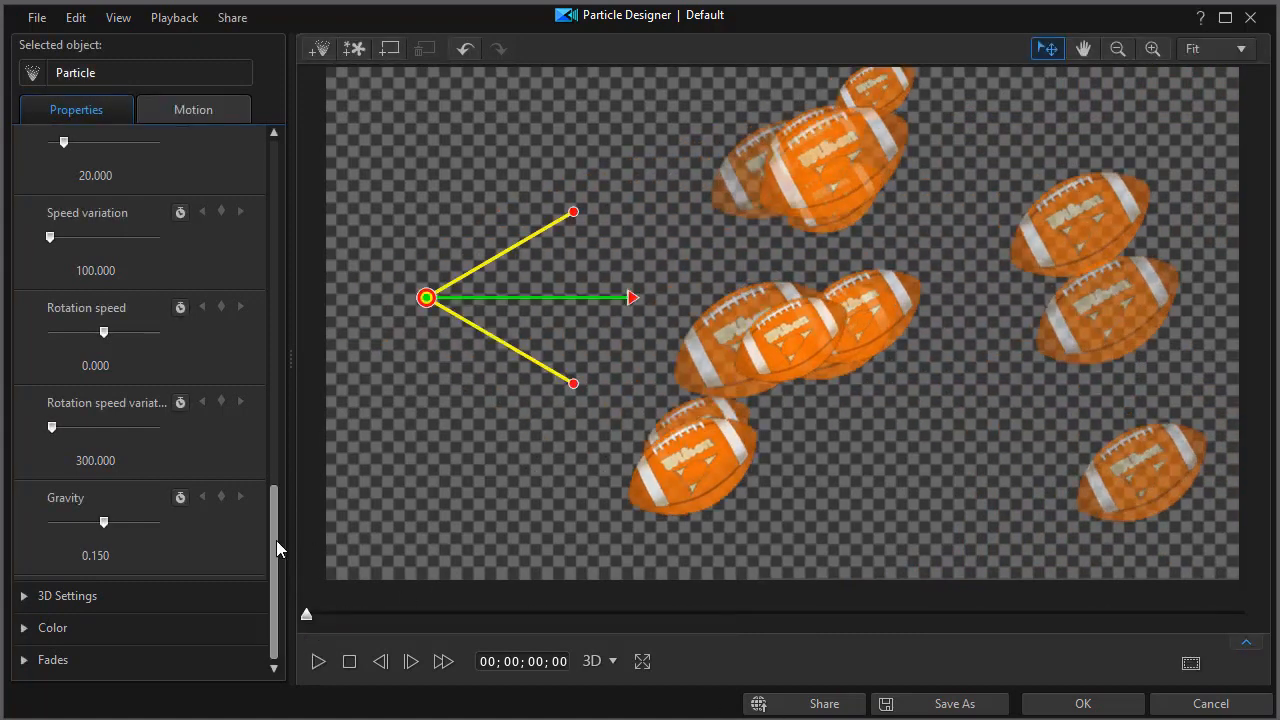
{"action": "left_click_drag", "start_coordinate": [276, 538], "coordinate": [317, 132]}
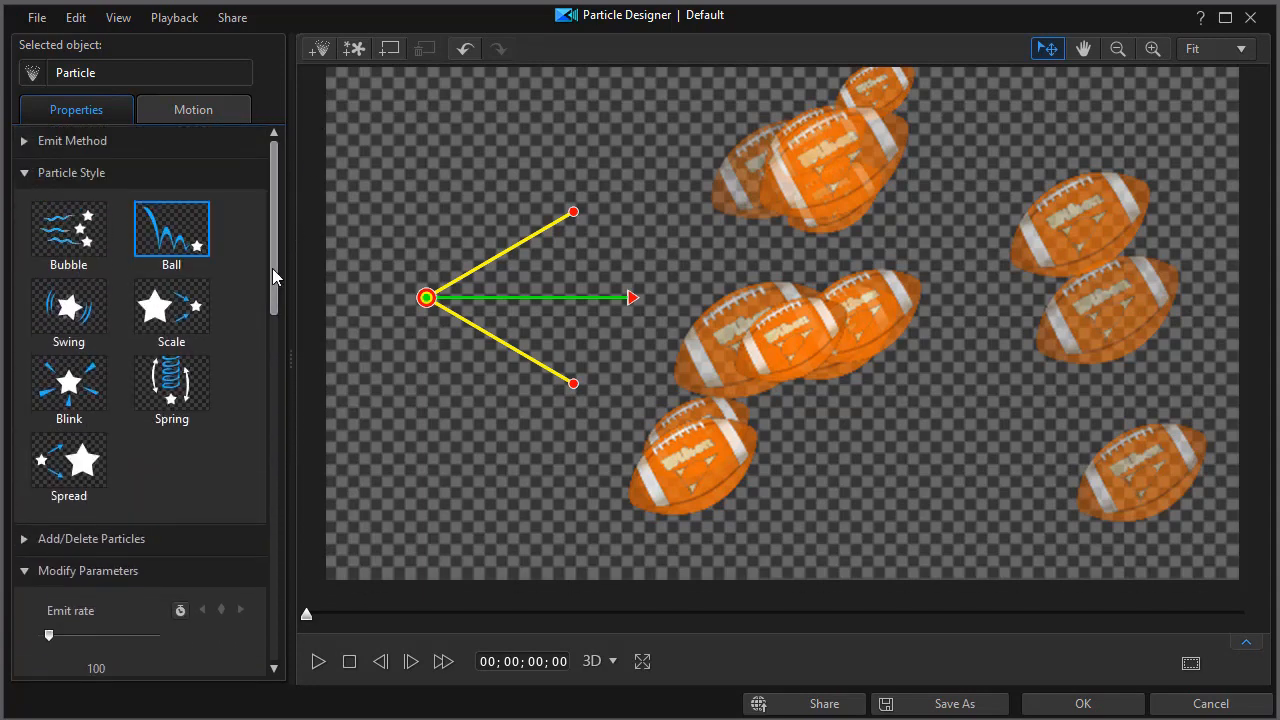